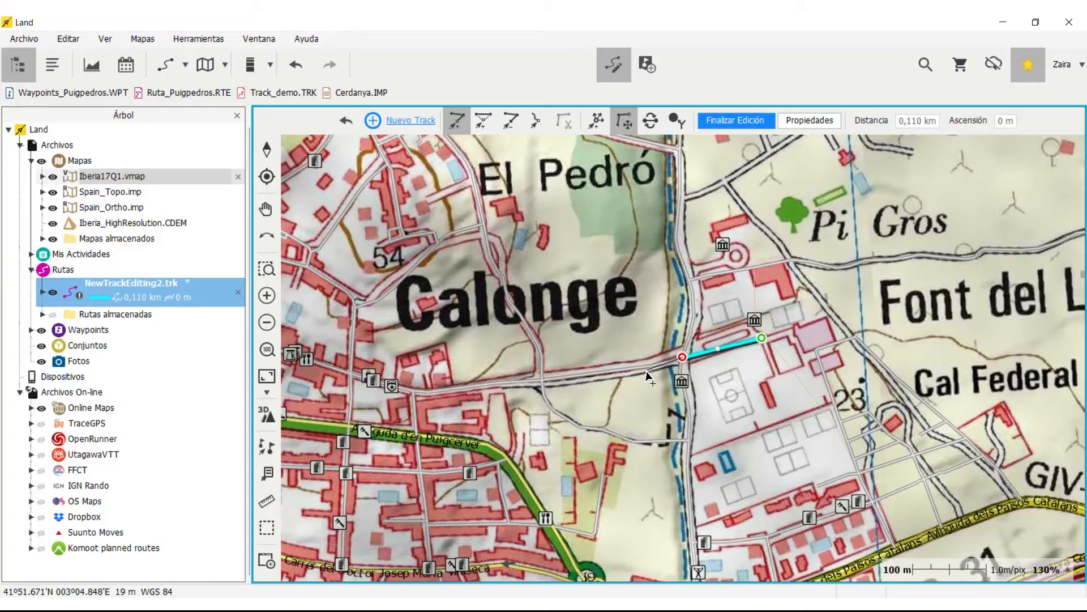
Step: Extend the track south from the Calonge sports fields along the riverside street to Avinguda dels Països Catalans
click(685, 403)
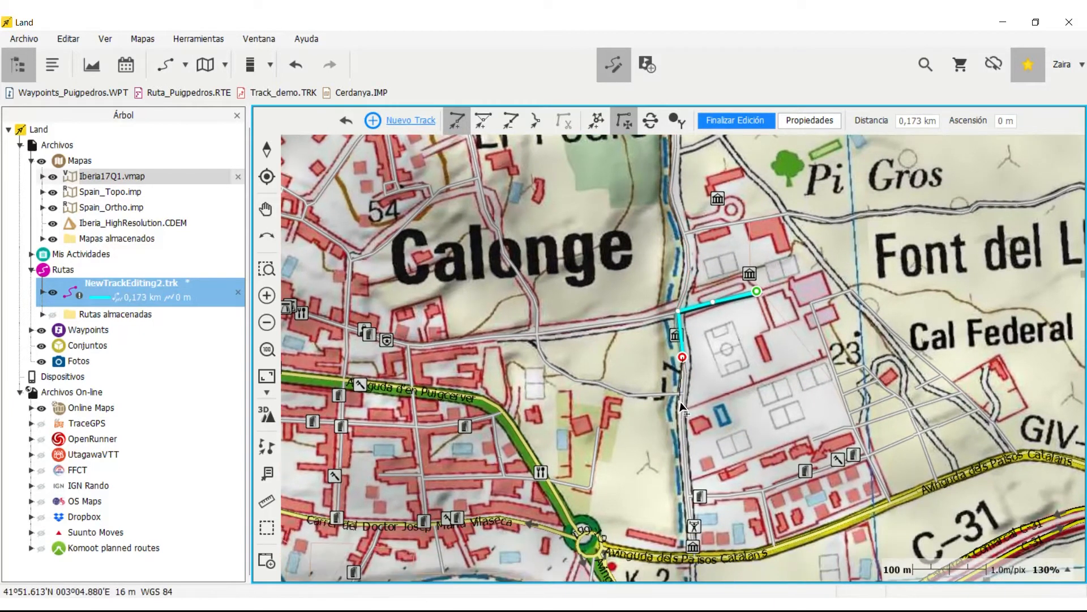
click(682, 403)
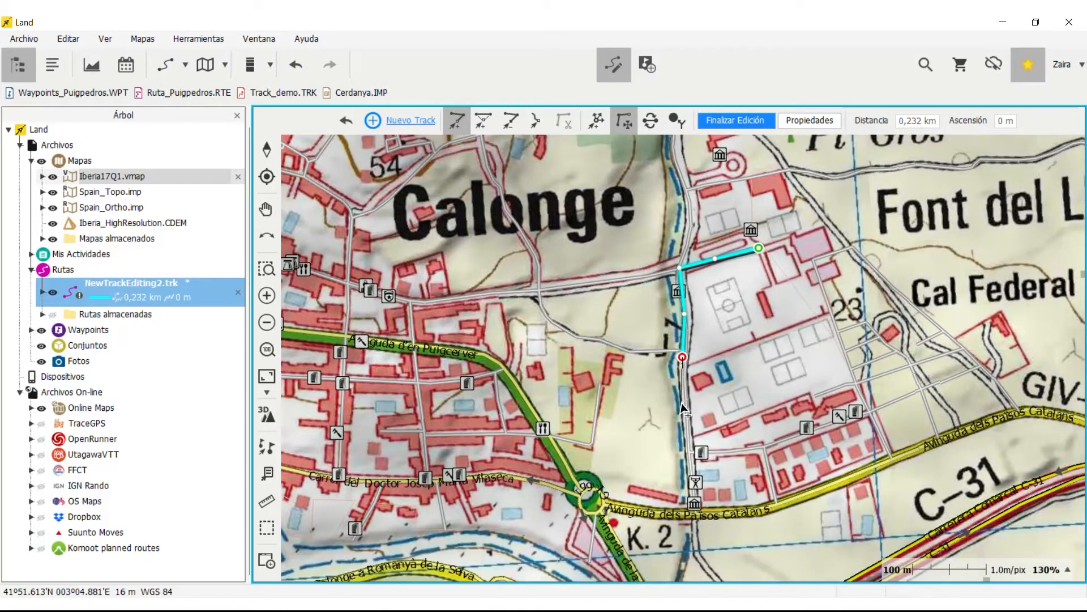
click(684, 405)
click(688, 424)
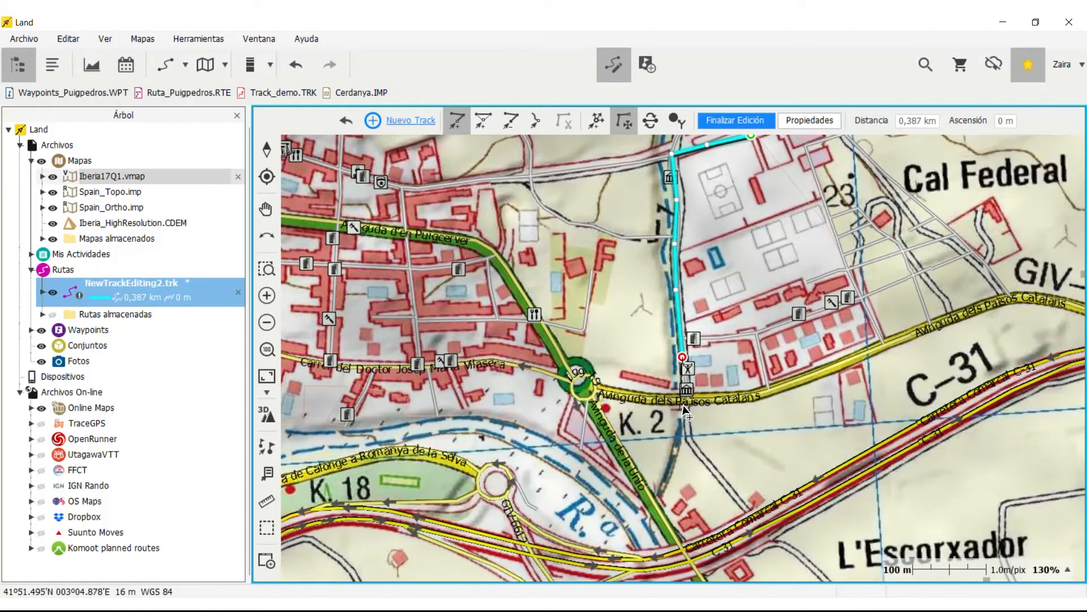
click(683, 410)
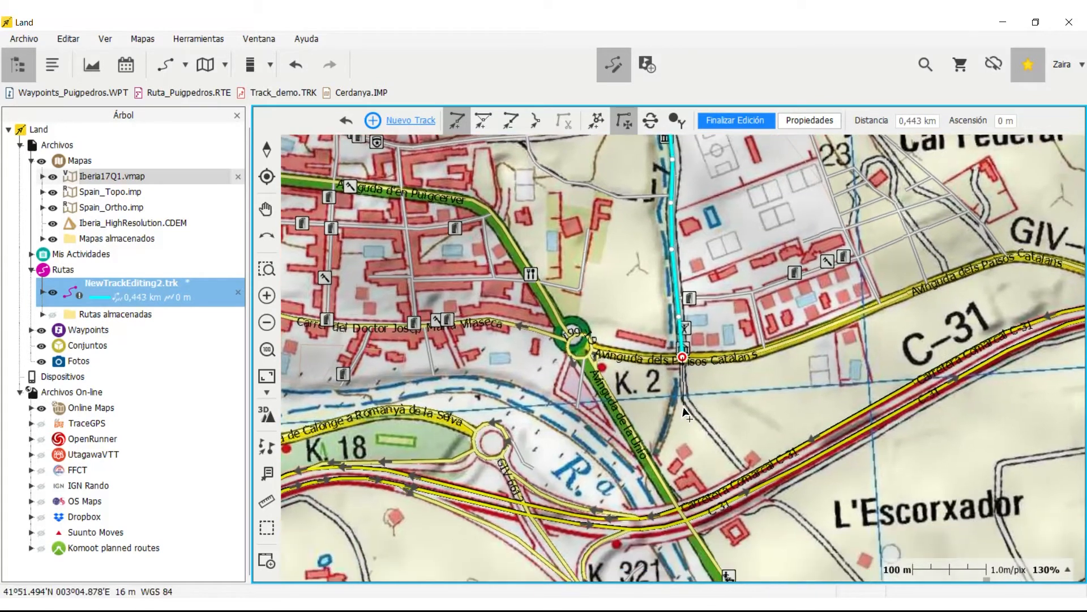
Step: Continue the track west on Avinguda dels Països Catalans and around the roundabout to the start of Avinguda de la Unió
click(594, 352)
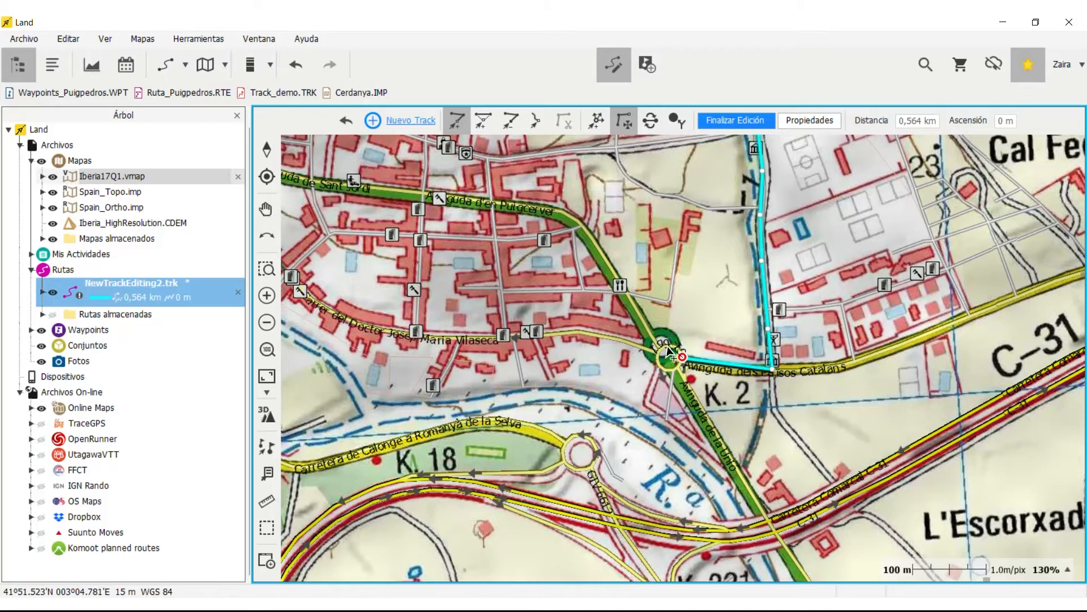
click(667, 344)
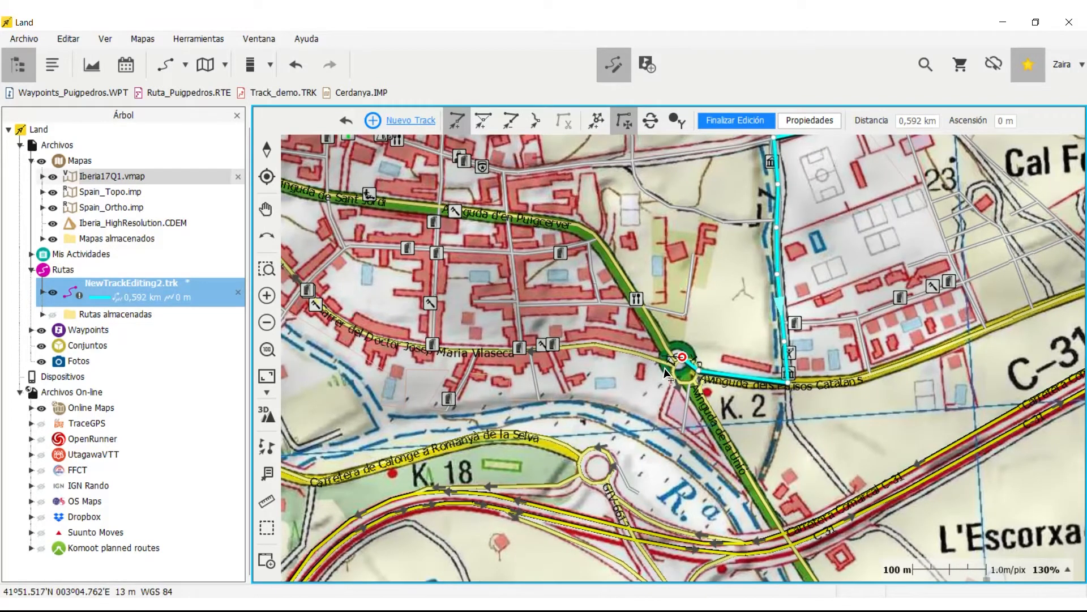
click(671, 375)
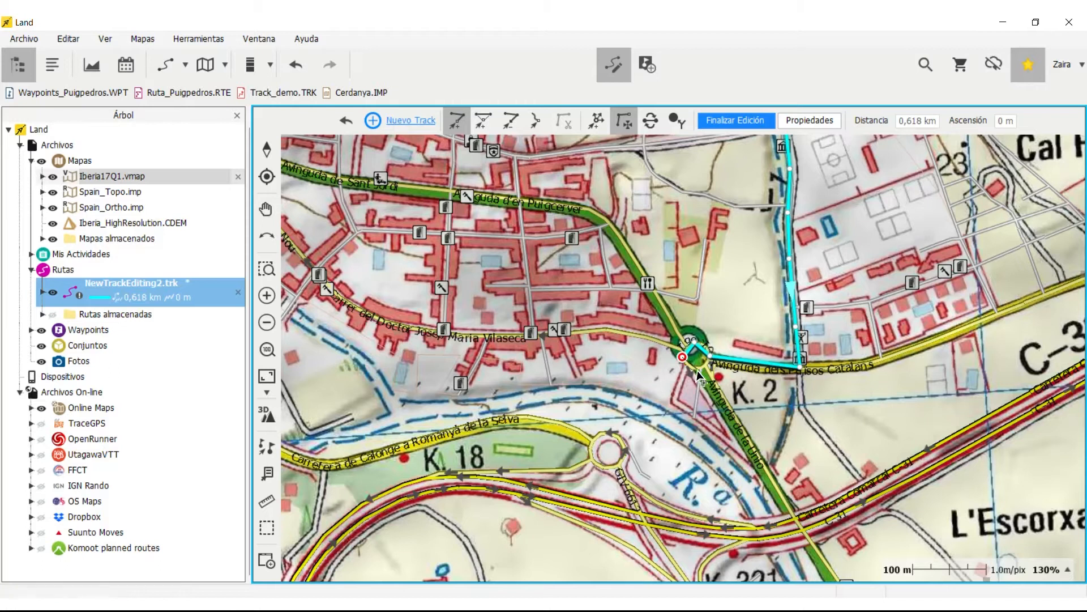
click(697, 371)
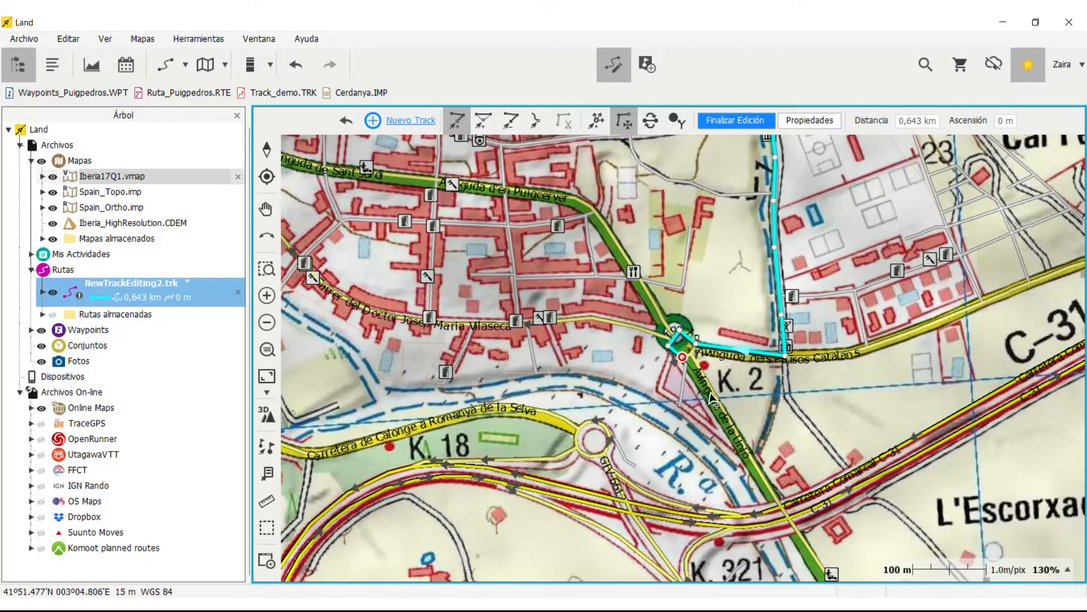
Step: Trace the track southeast along Avinguda de la Unió, across the C-31 and past K. 1 to just beyond the campsite
click(710, 394)
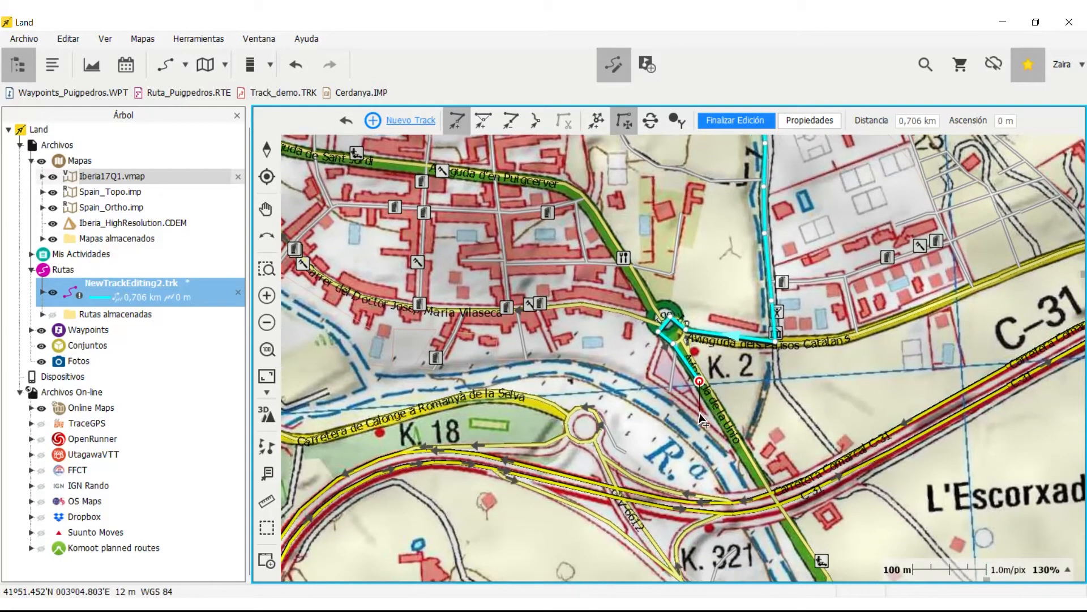
click(773, 501)
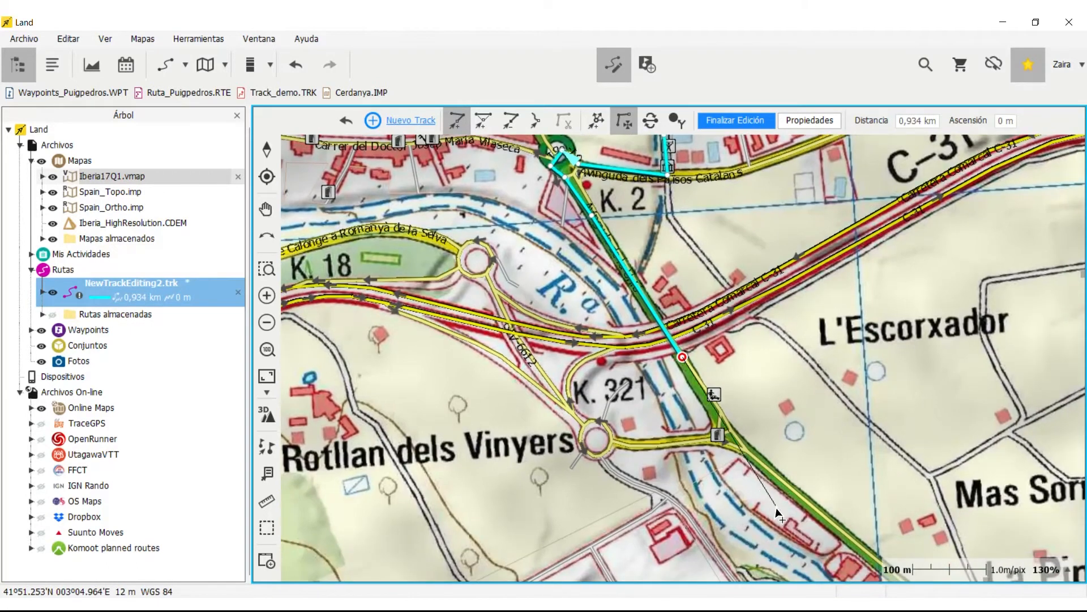
click(749, 458)
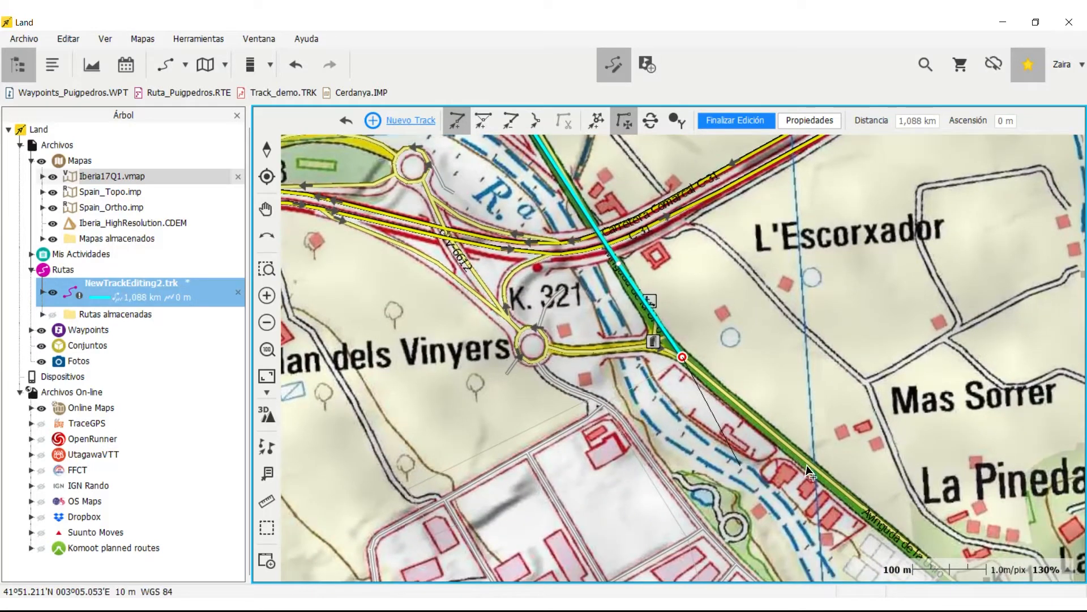
click(811, 471)
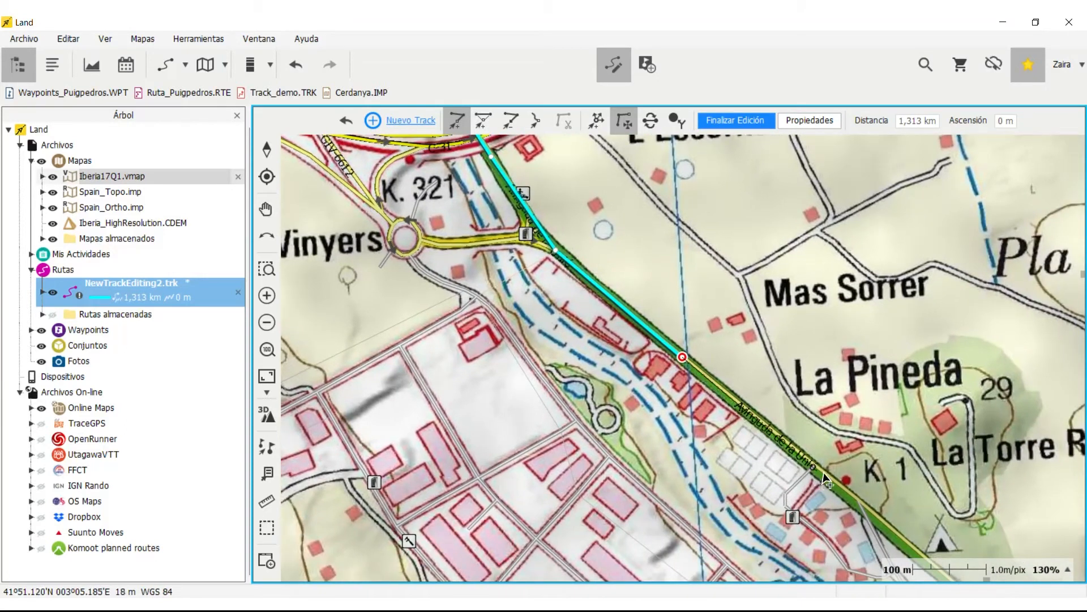
click(796, 516)
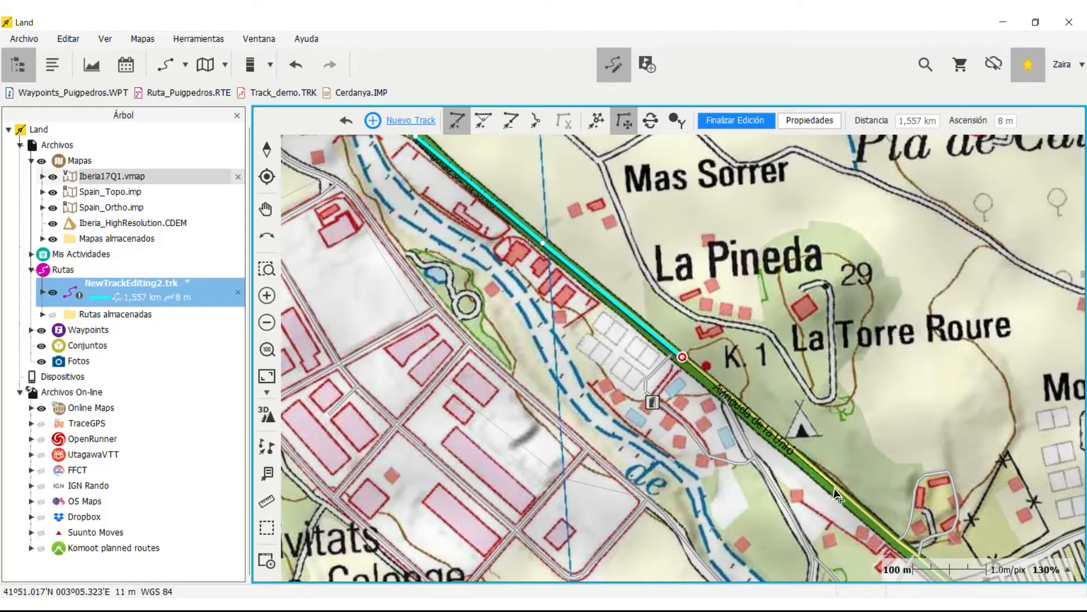
click(836, 491)
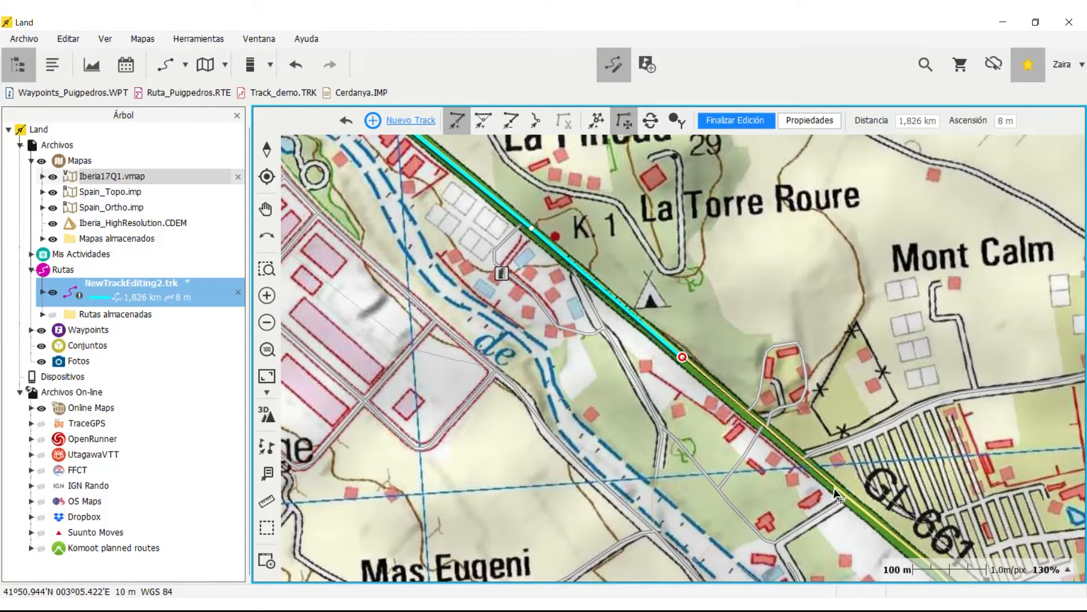
click(837, 491)
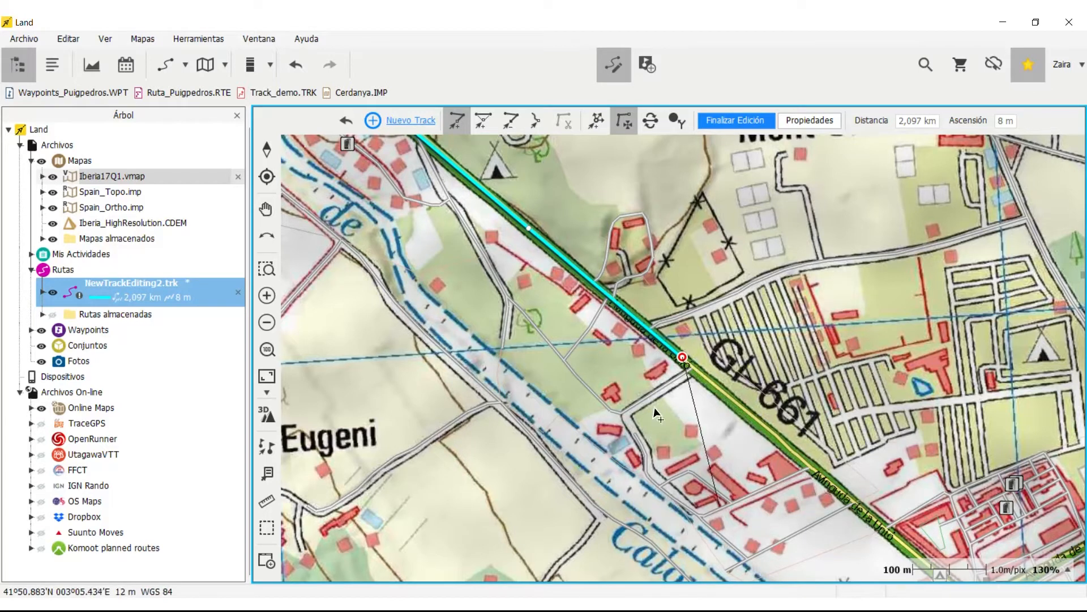
click(867, 484)
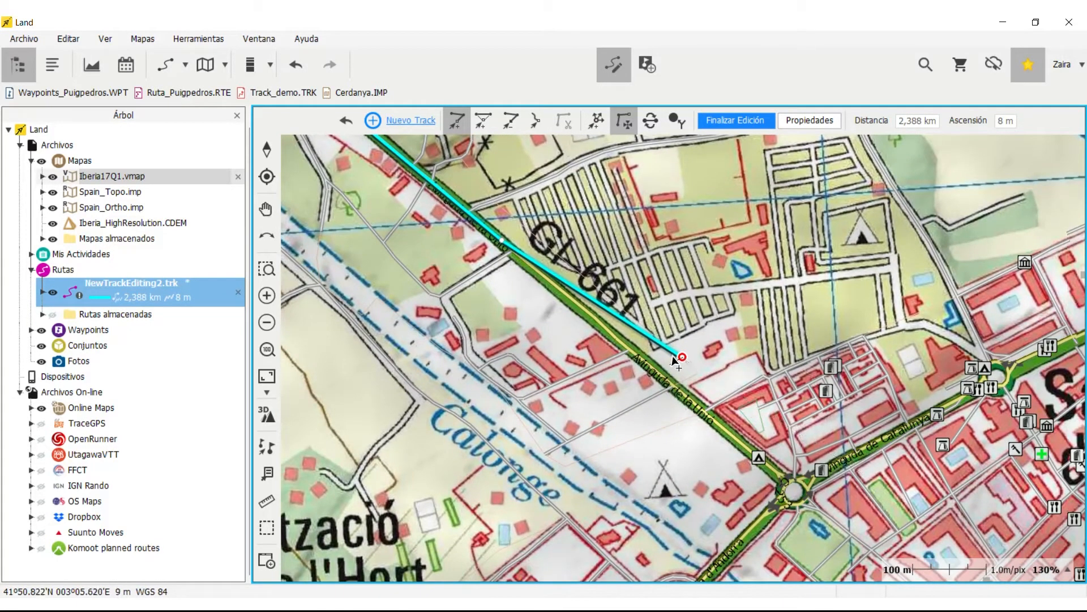
click(296, 67)
click(295, 66)
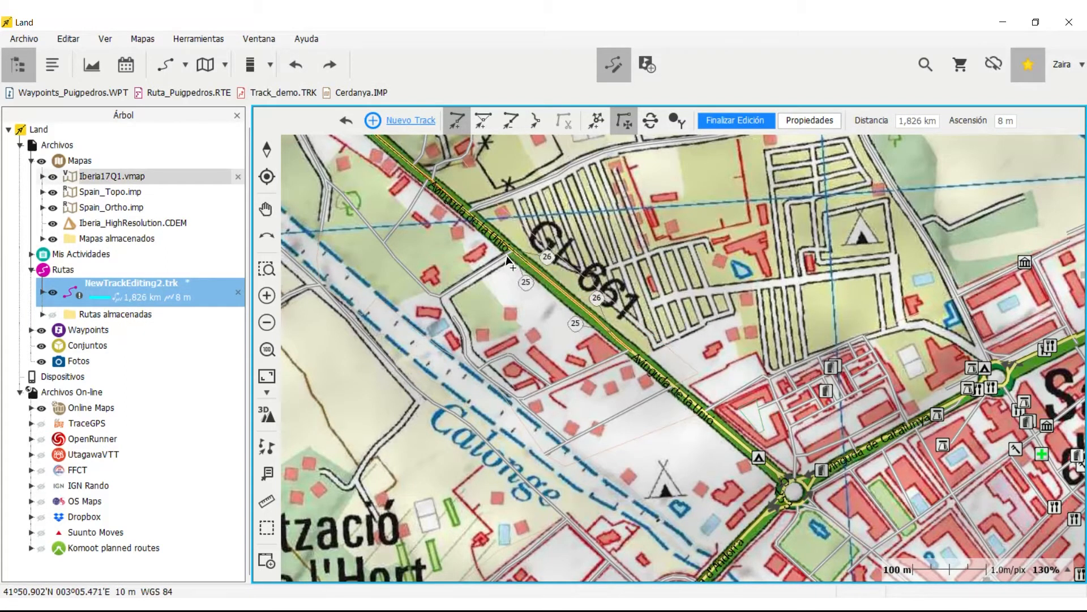
Step: Turn on automatic path following and extend the track from its end to the next junction on Avinguda de la Unió
drag(428, 247, 777, 490)
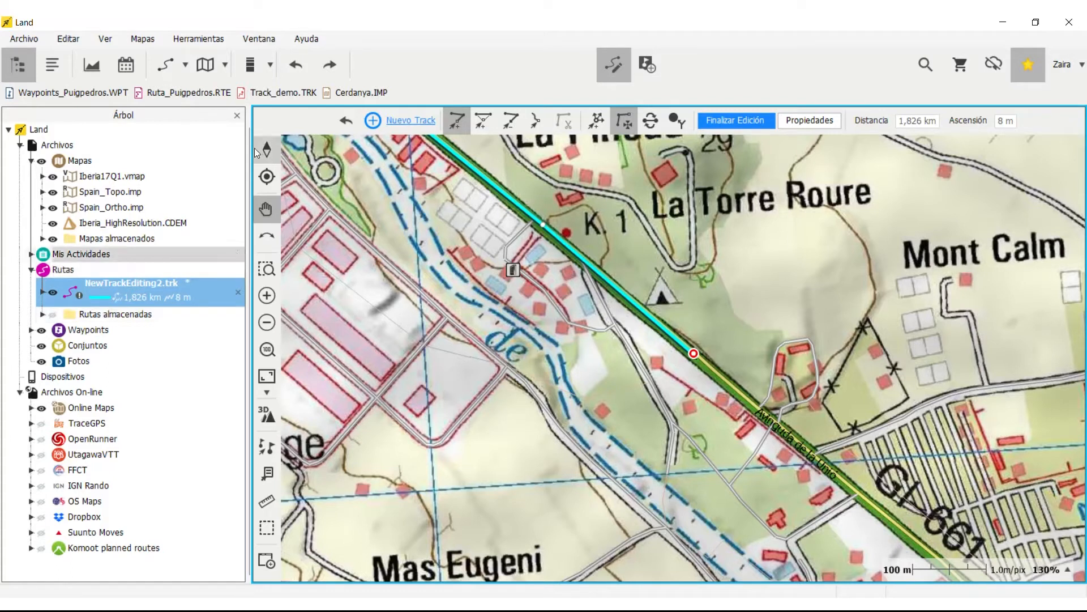
click(595, 119)
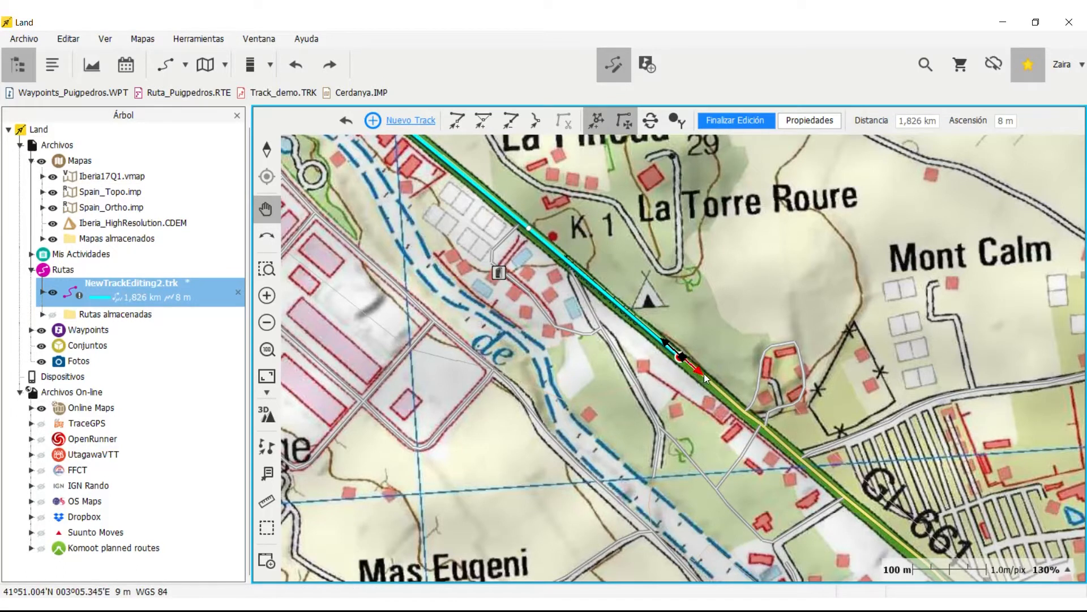
click(698, 371)
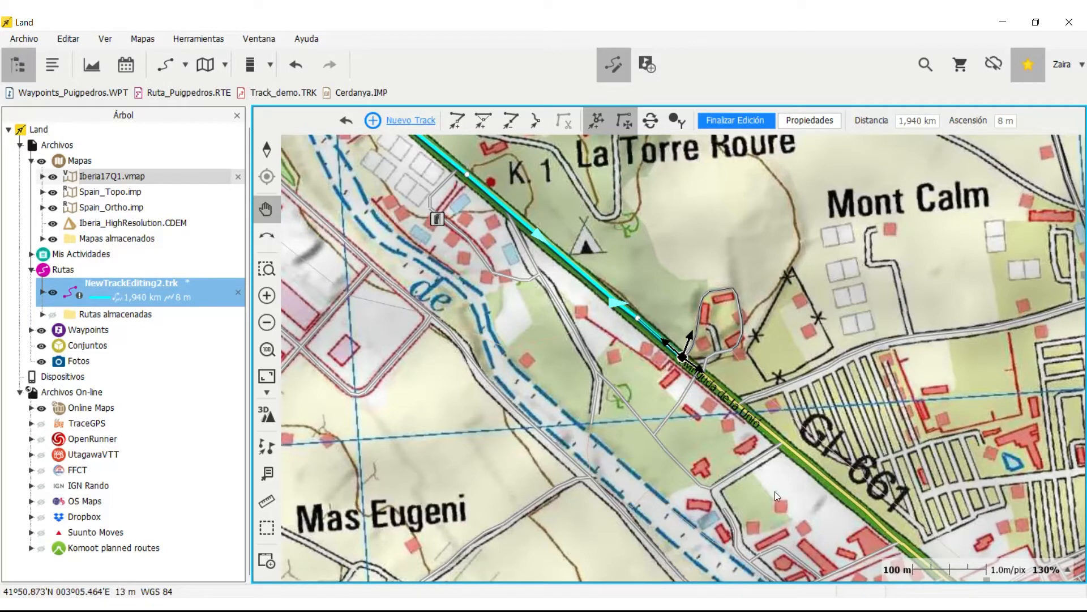
Step: Extend the track automatically along the GI-661 to the roundabout where it meets the C-253 near Sant Antoni de Calonge
drag(764, 493, 502, 295)
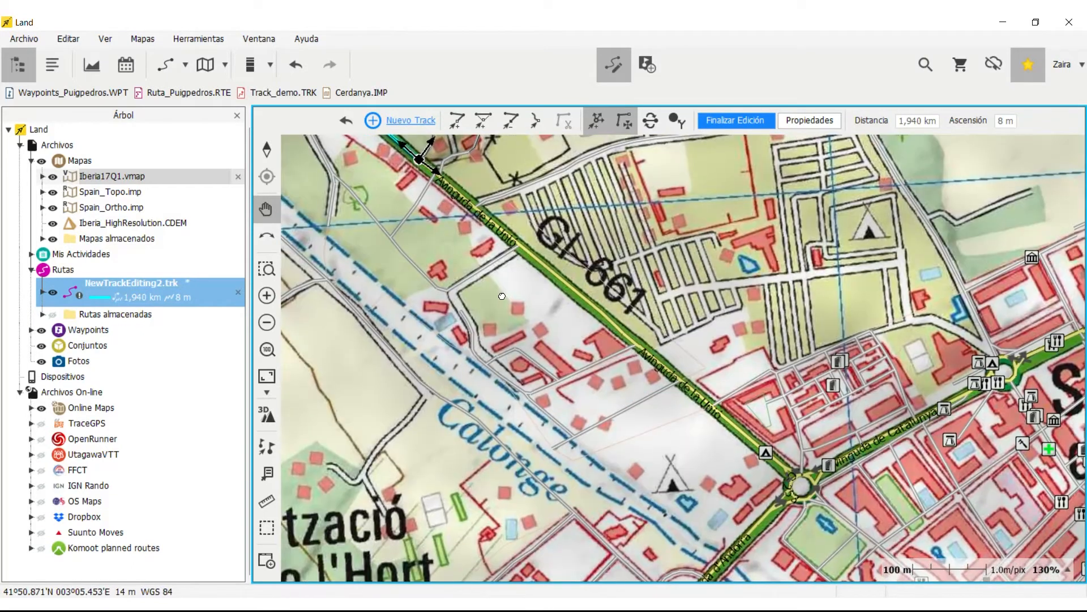
click(266, 328)
click(267, 328)
click(266, 328)
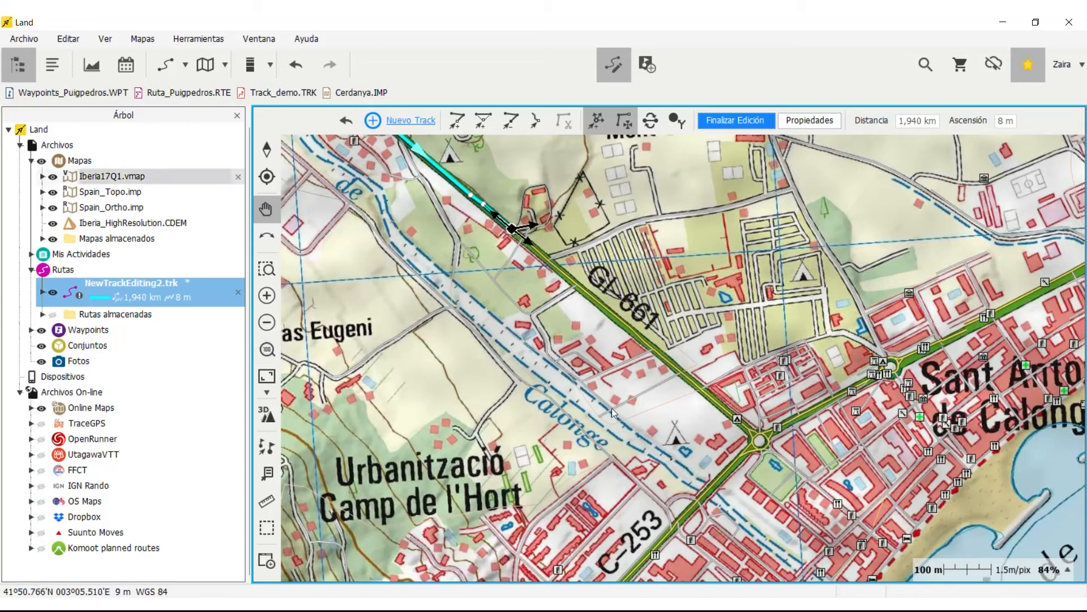
drag(636, 426, 586, 405)
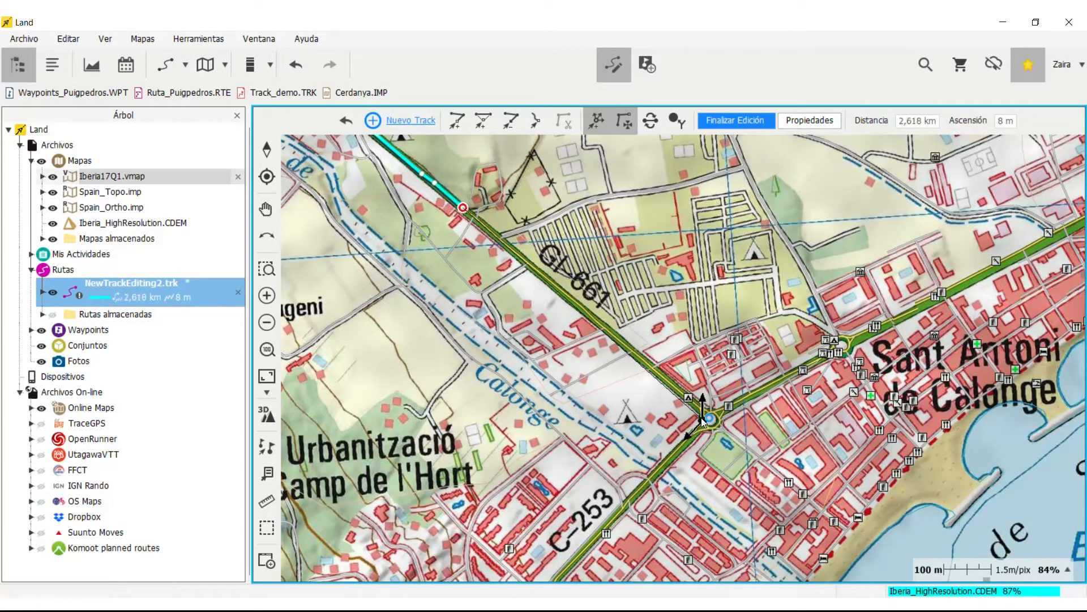
click(702, 421)
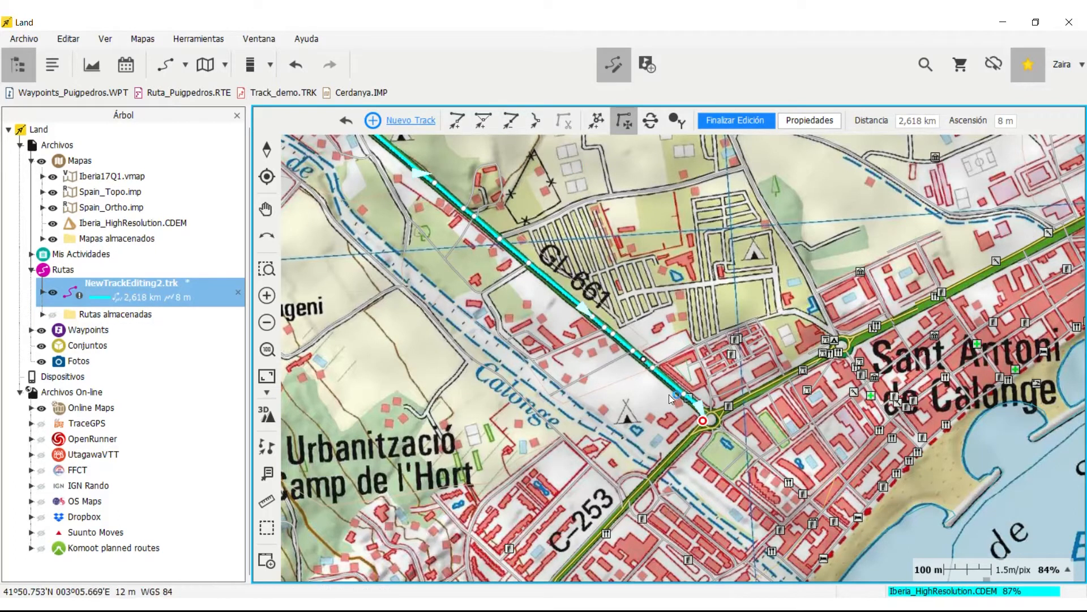
Step: Add a manual point at the roundabout's south side, then resume automatic following around it and onto Avinguda de Catalunya
click(713, 434)
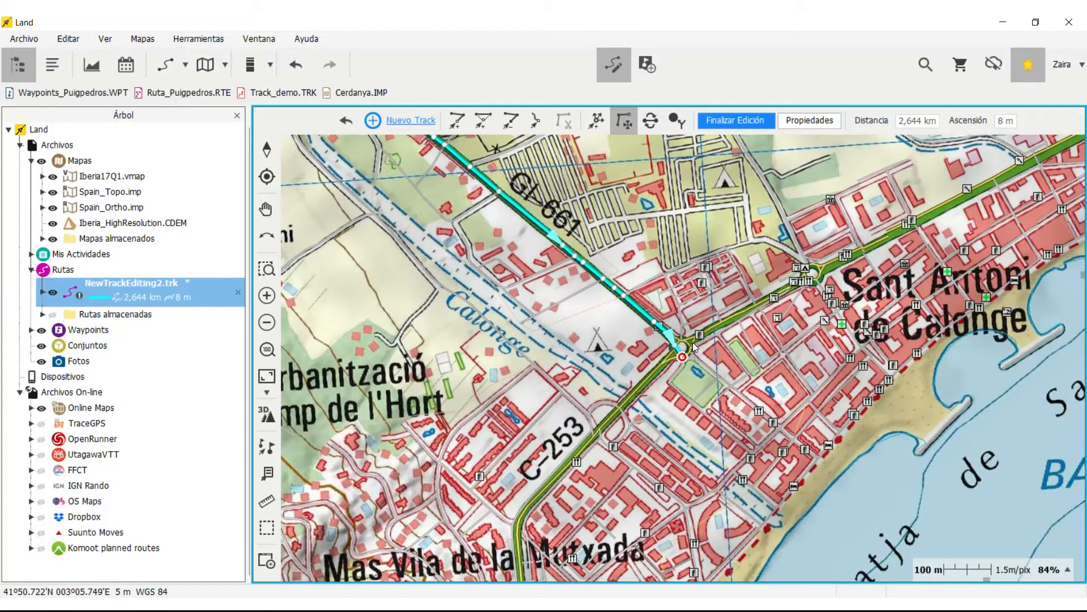
click(693, 344)
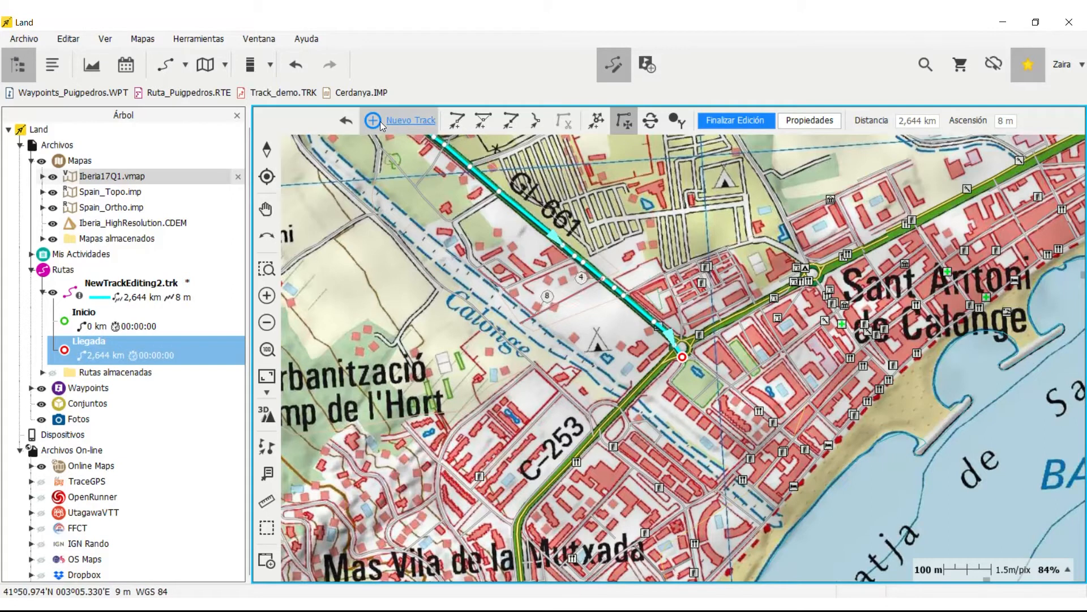
click(592, 122)
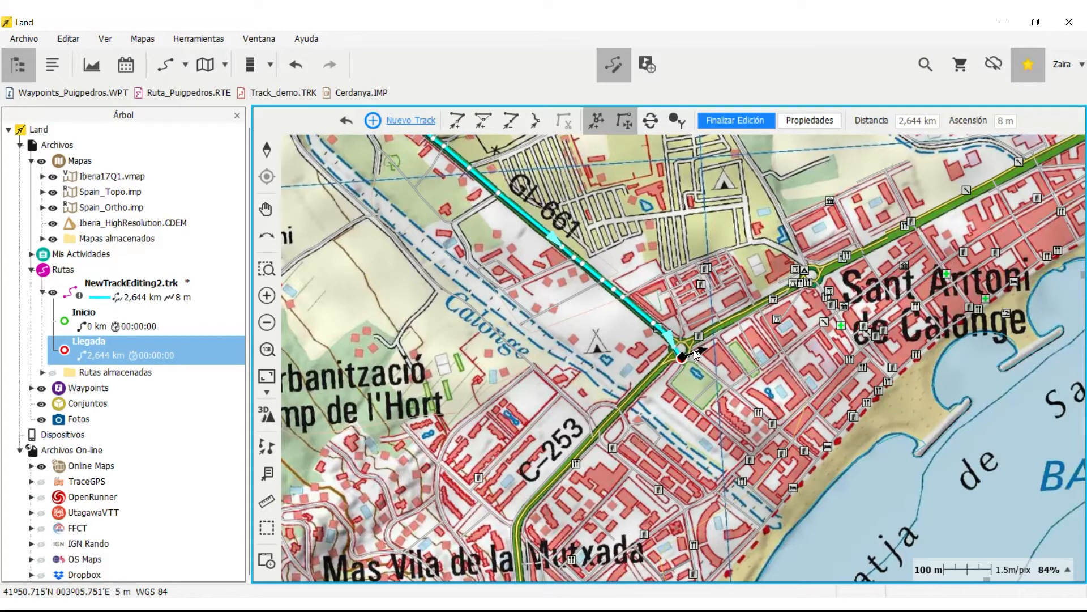
click(701, 351)
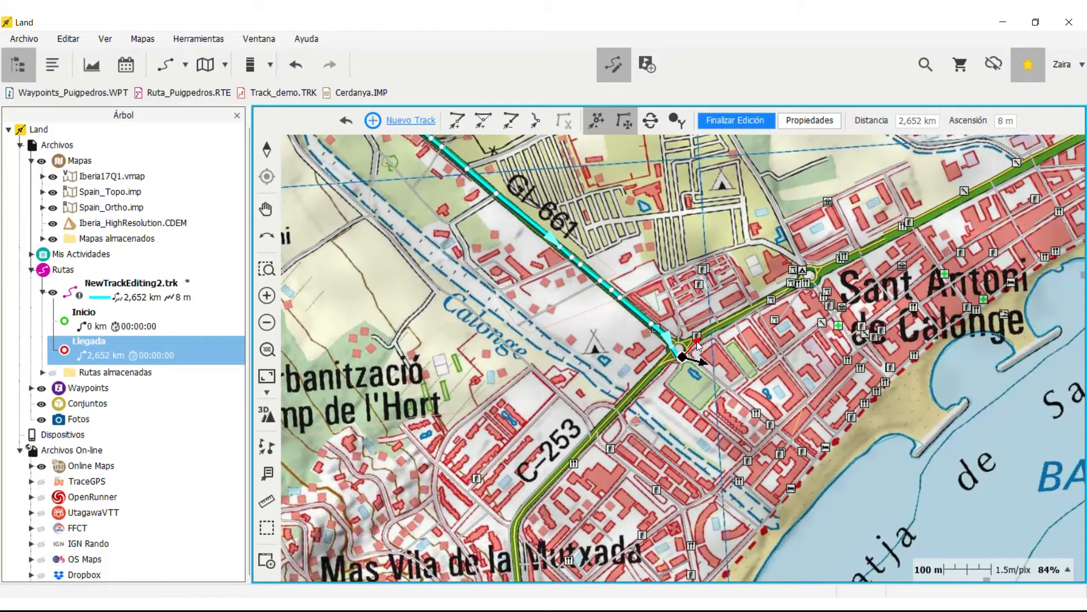
click(696, 344)
click(701, 343)
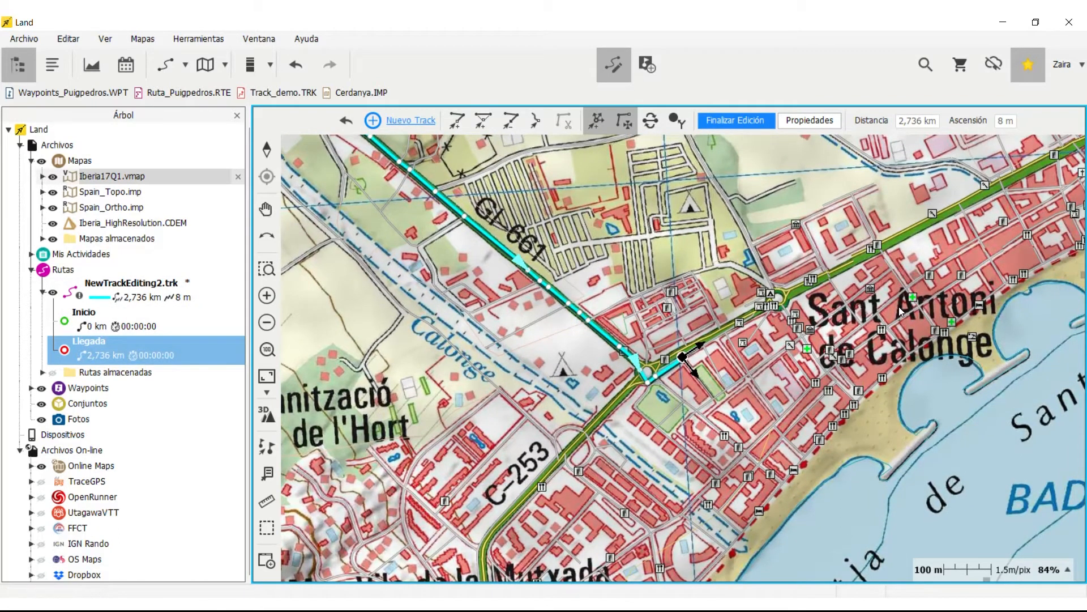
Step: Extend the track automatically northeast along Avinguda de Catalunya, past the next roundabout, to a point north of the Sant Antoni de Calonge label
click(266, 295)
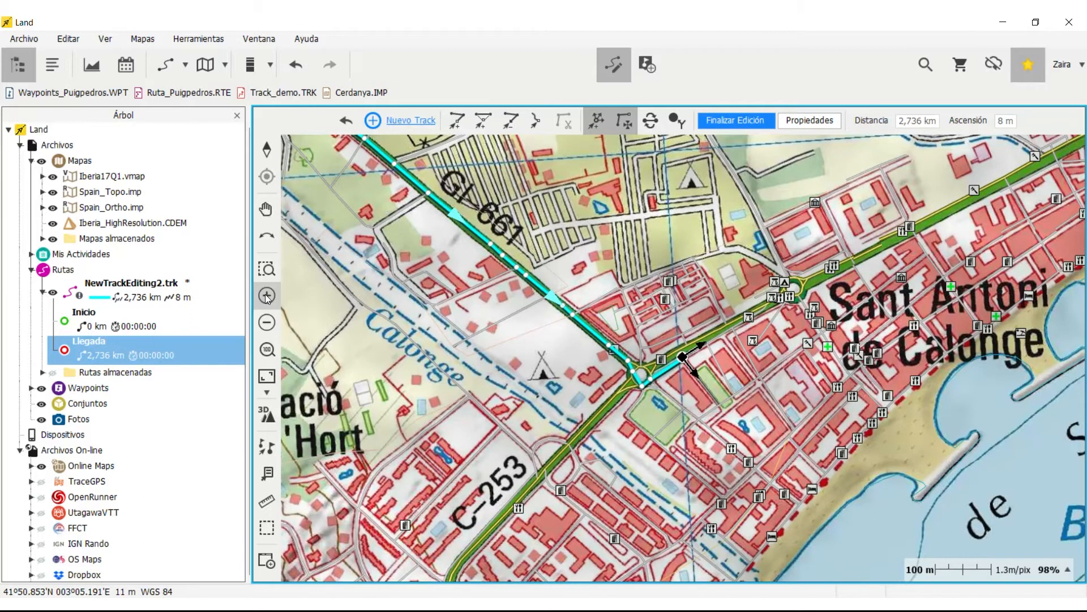
click(266, 296)
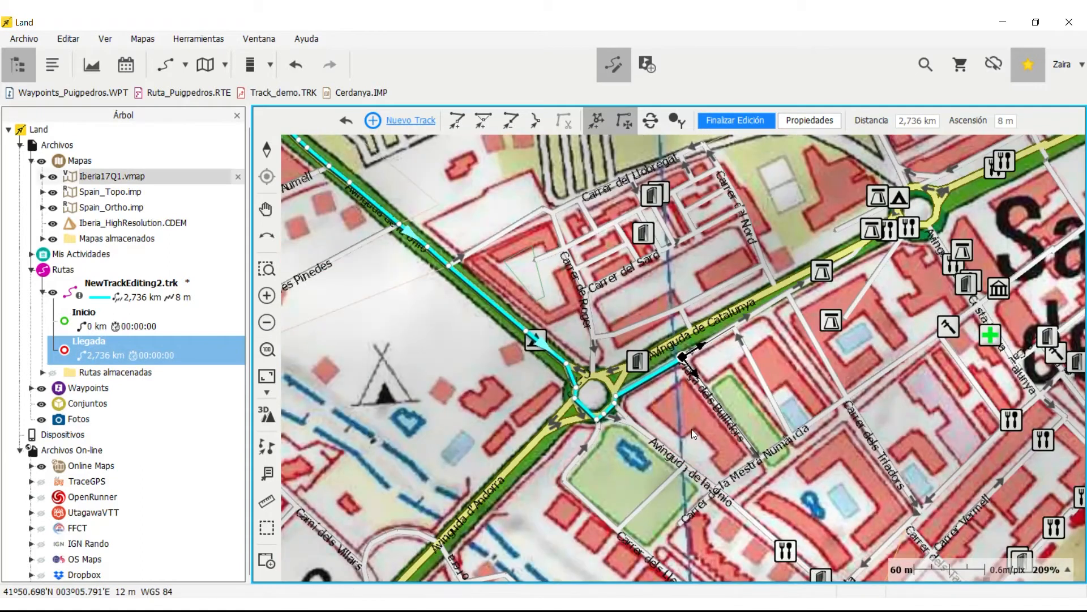
drag(655, 454, 608, 444)
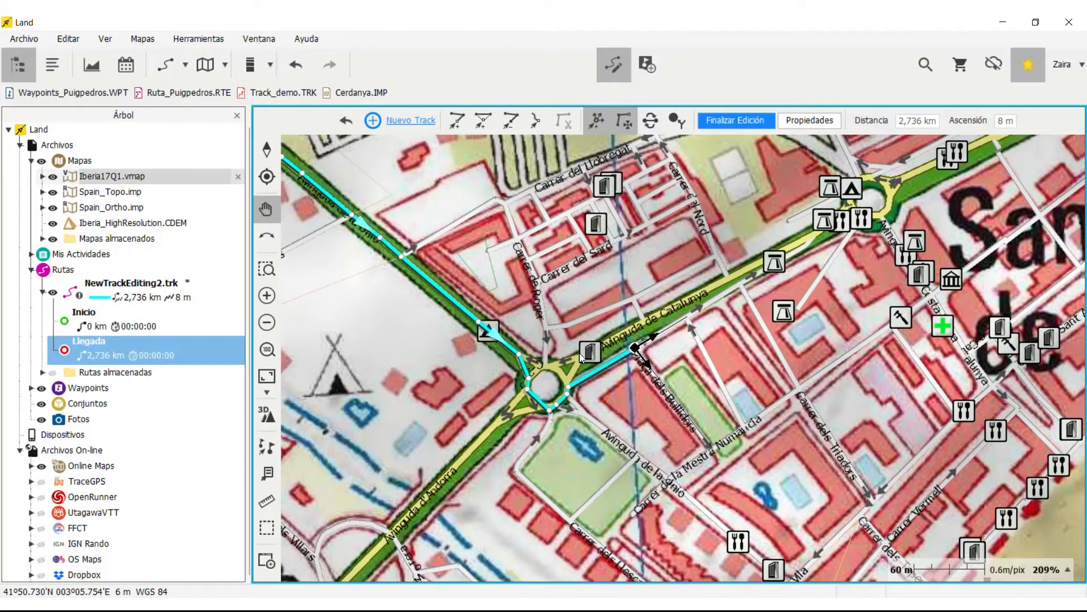
drag(688, 389, 580, 447)
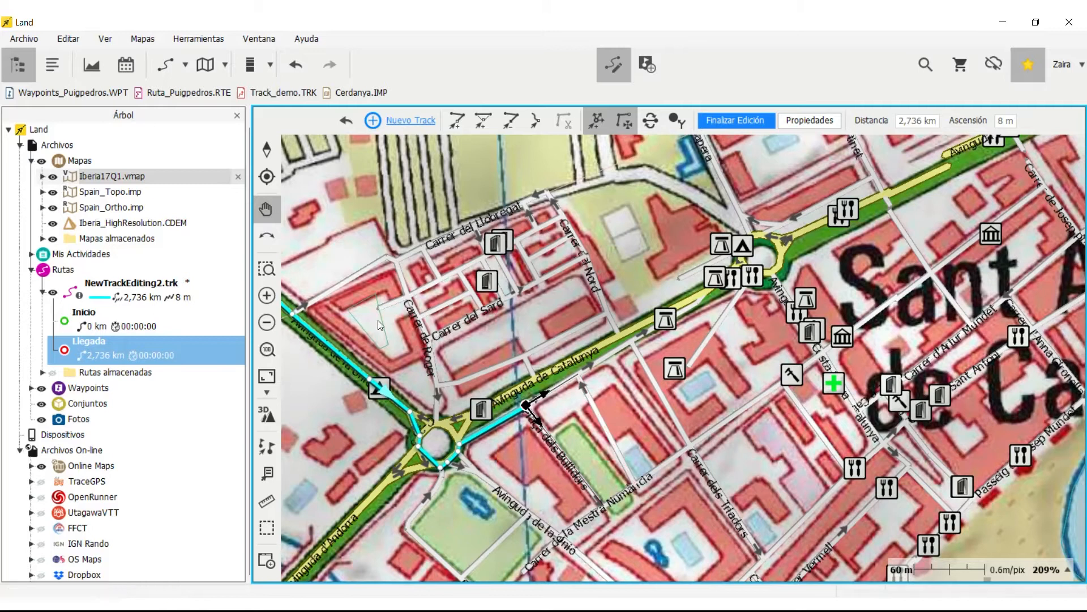
click(266, 323)
click(267, 323)
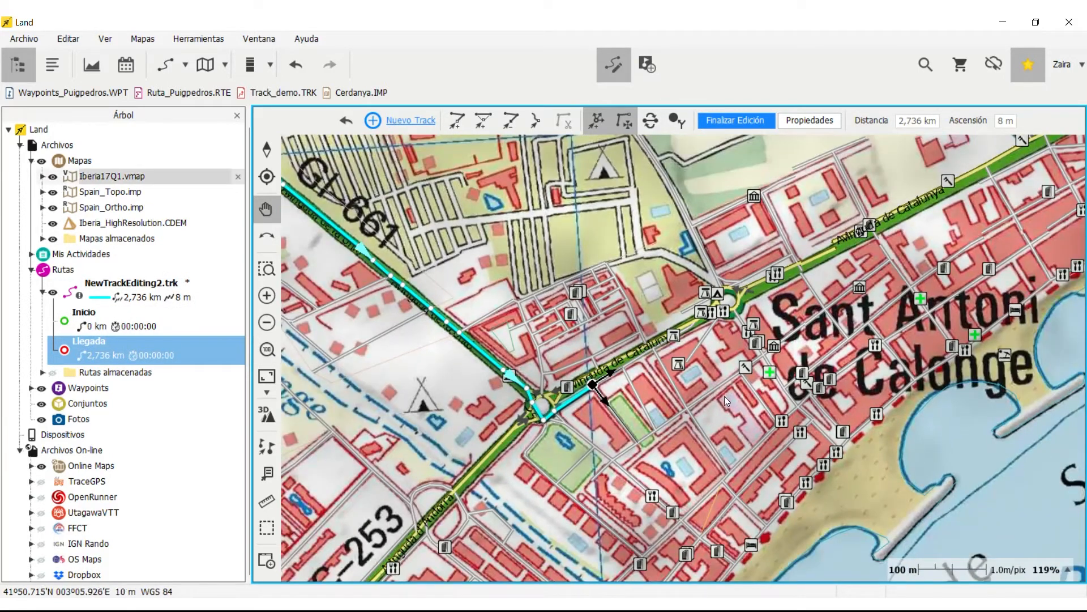
drag(726, 395, 556, 400)
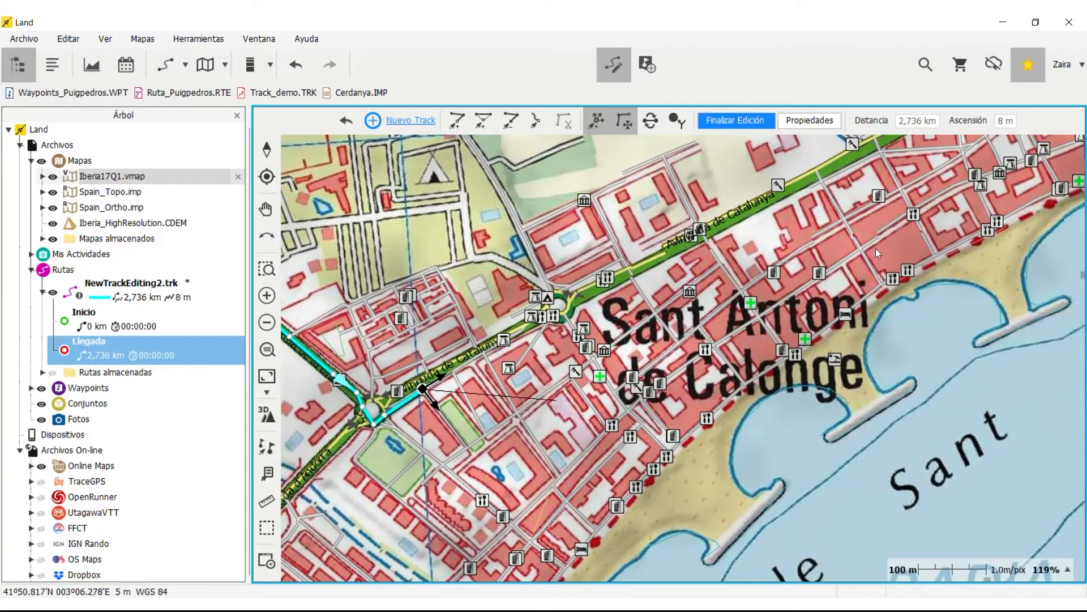
click(828, 164)
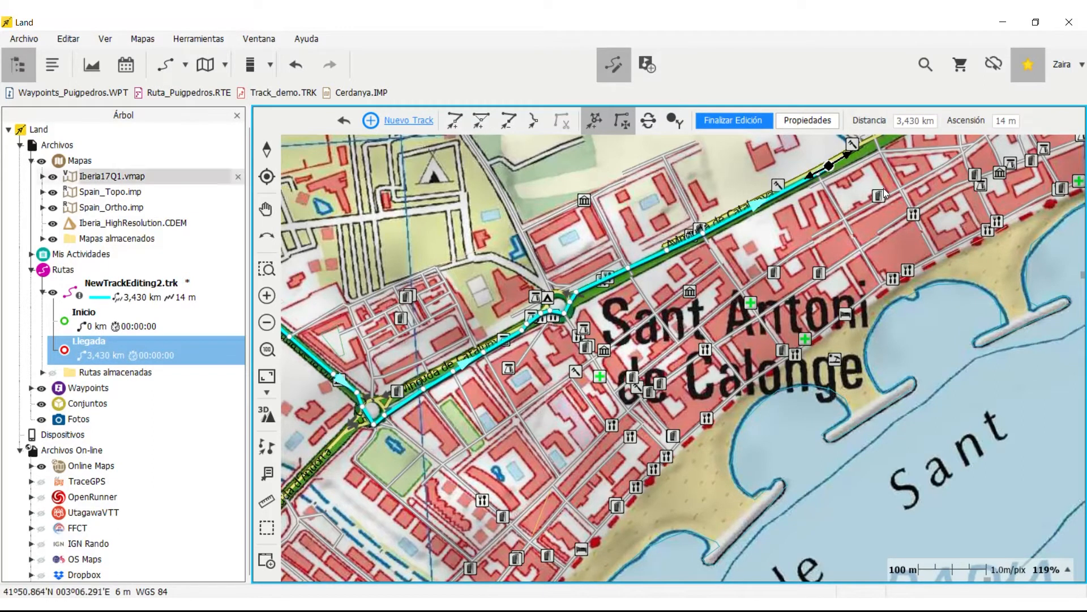
Step: Try to extend the track automatically through the next roundabout to just before the one below Ermita de Sta. M. del Mar
drag(885, 194, 521, 375)
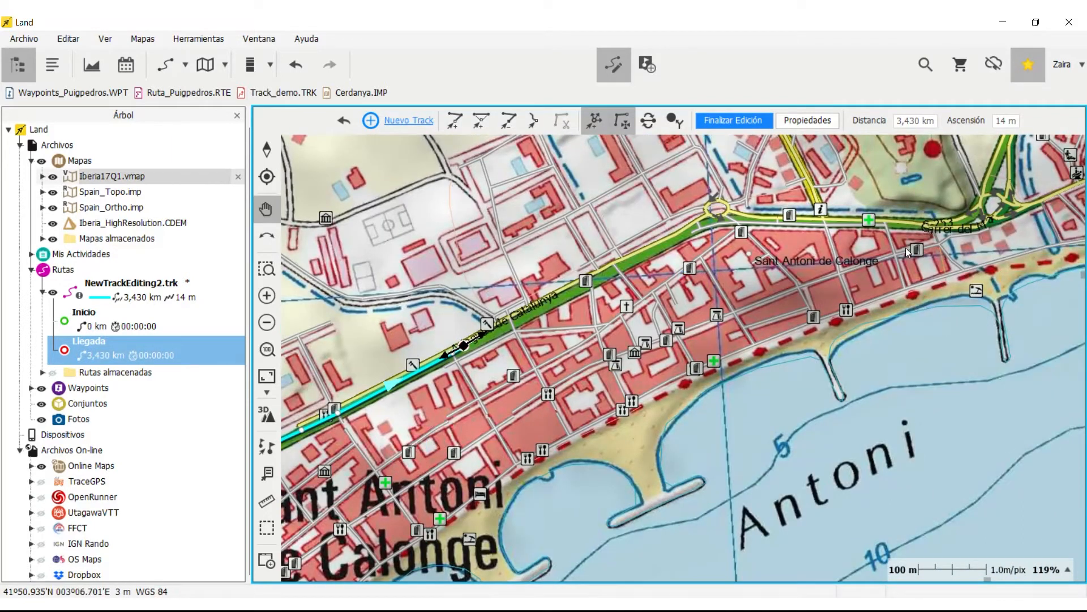
key(space)
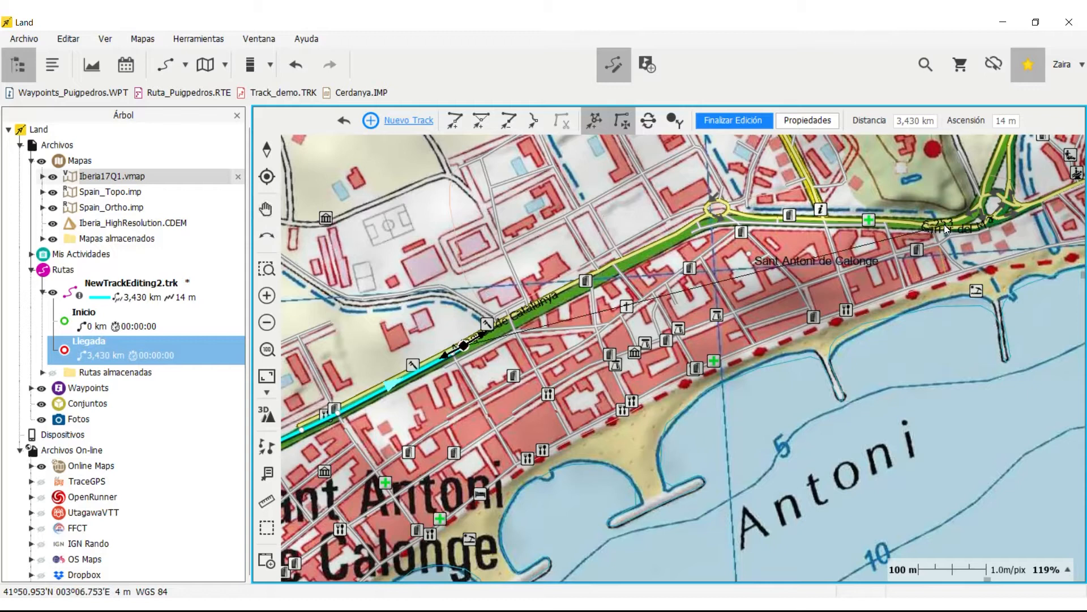
click(943, 224)
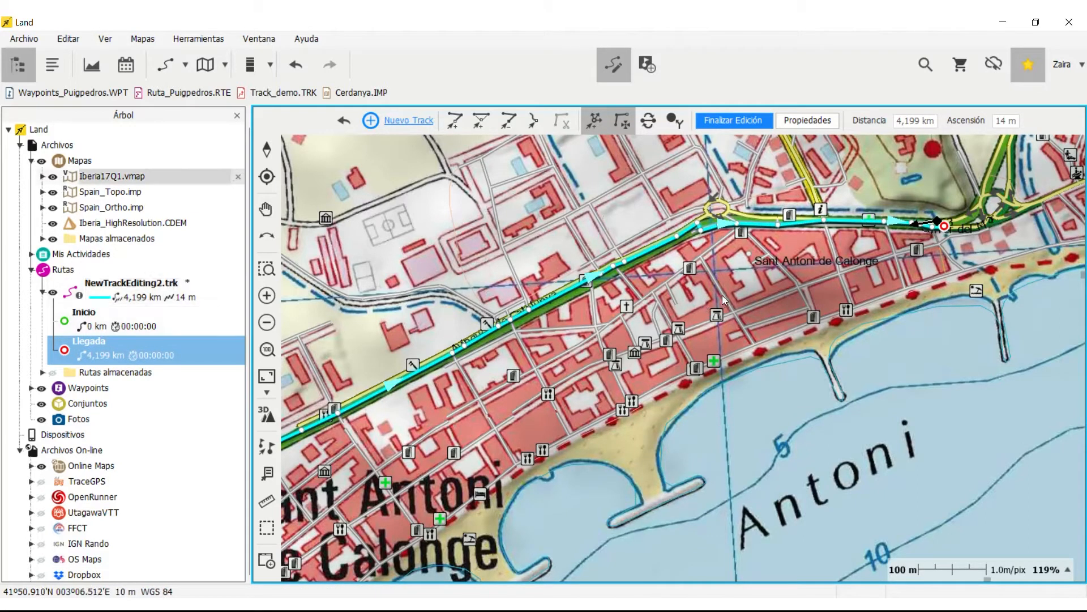
Step: Examine the map from the track's end toward Palamós and back across Pla de Calonge for a way to continue the route
drag(776, 287, 722, 306)
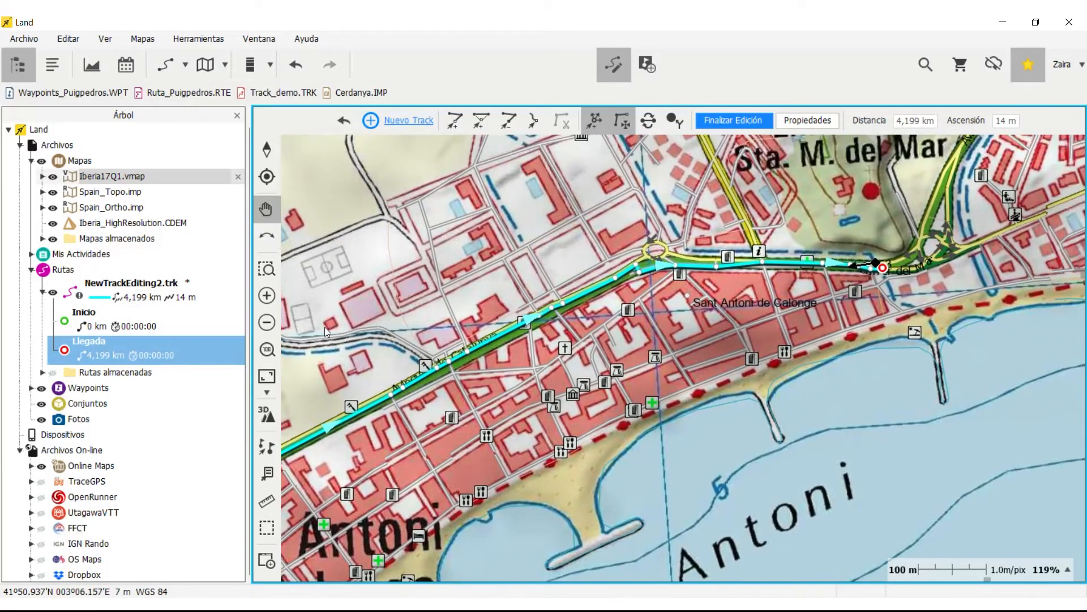
click(267, 322)
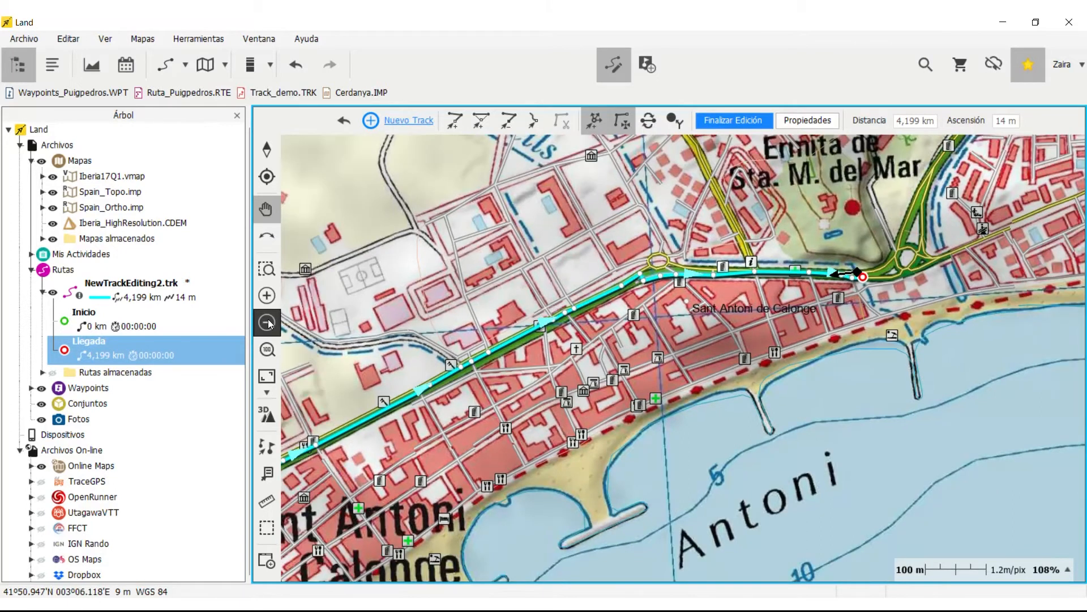
click(267, 323)
scroll(685, 356, up, 2)
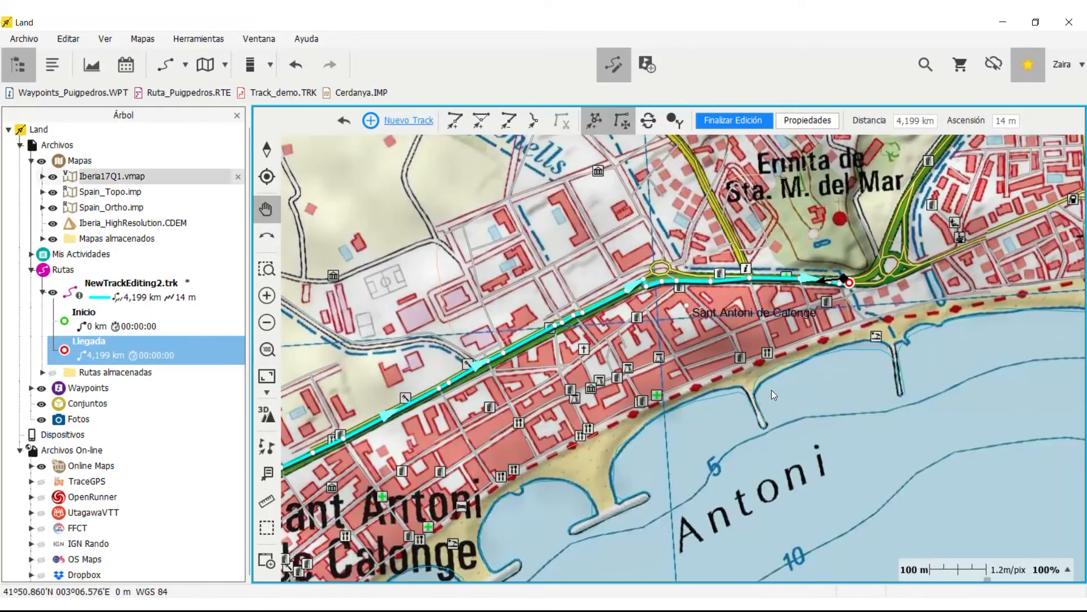
click(266, 322)
click(266, 322)
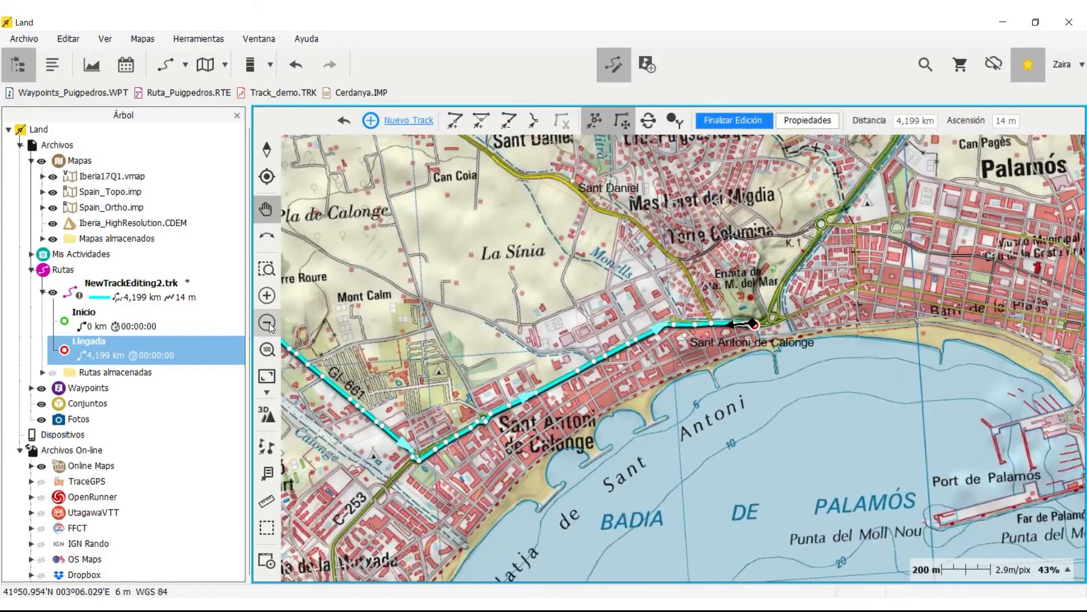
drag(778, 381, 584, 436)
drag(733, 286, 735, 347)
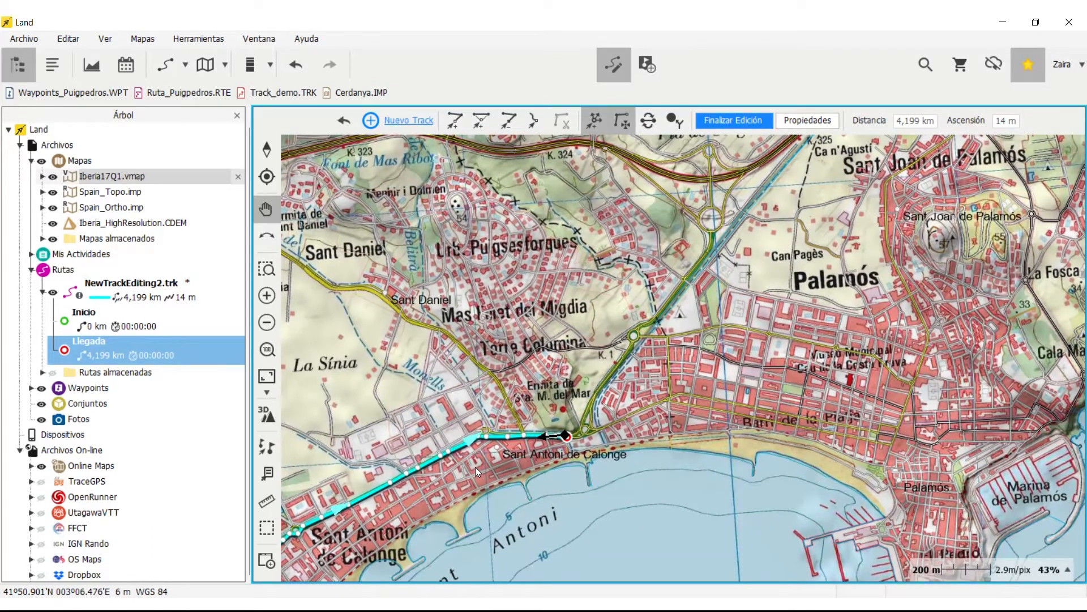
drag(474, 467, 688, 373)
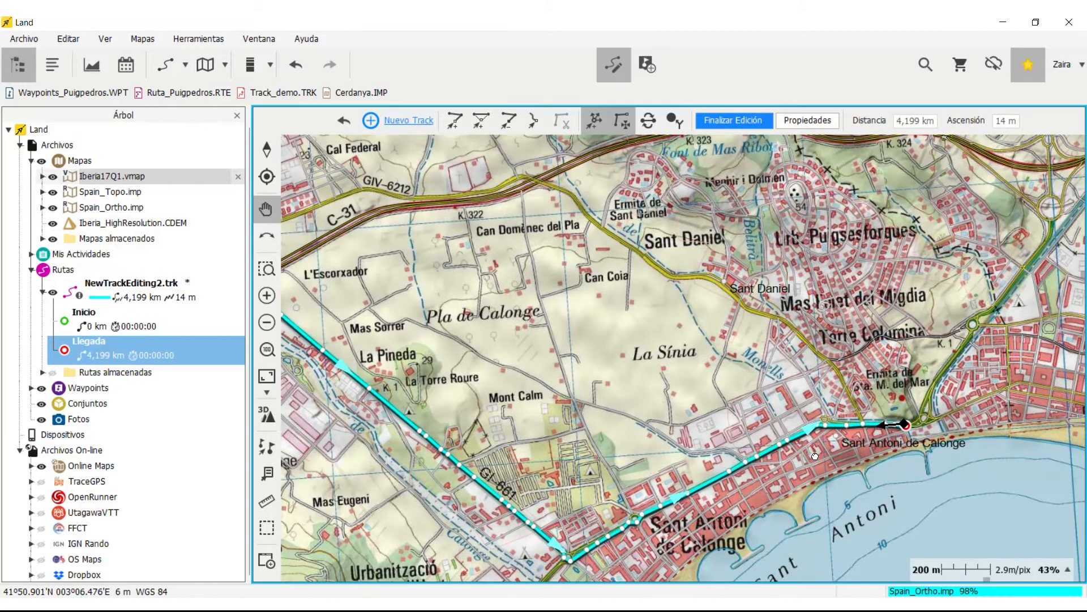
drag(778, 443, 705, 419)
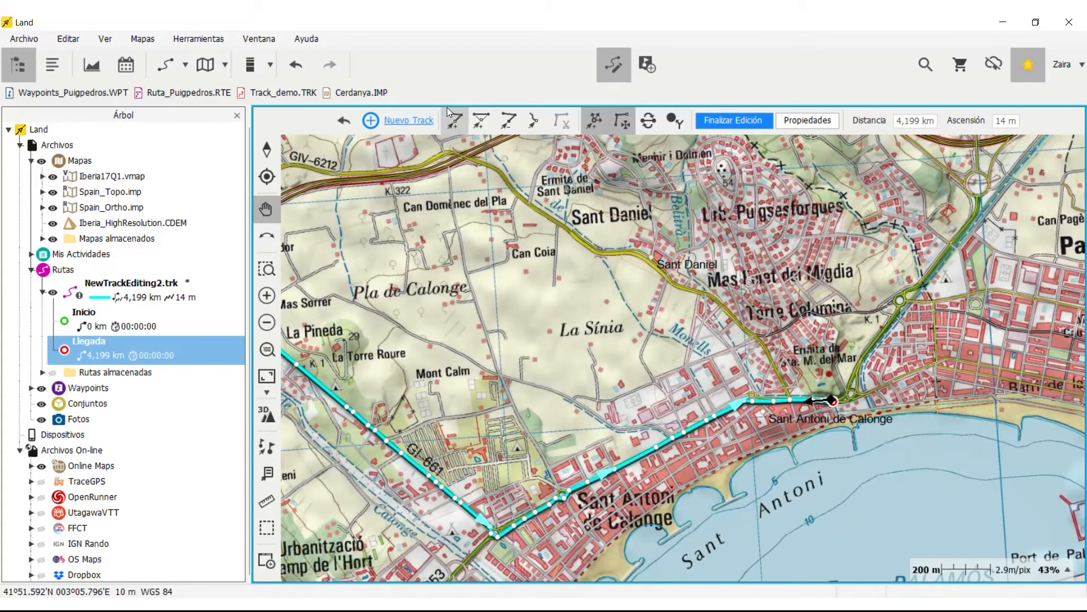
Step: Undo the last extension and reroute the track to the junction before Ermita de Sta. M. del Mar and northwest through Sant Daniel toward the C-31
click(294, 65)
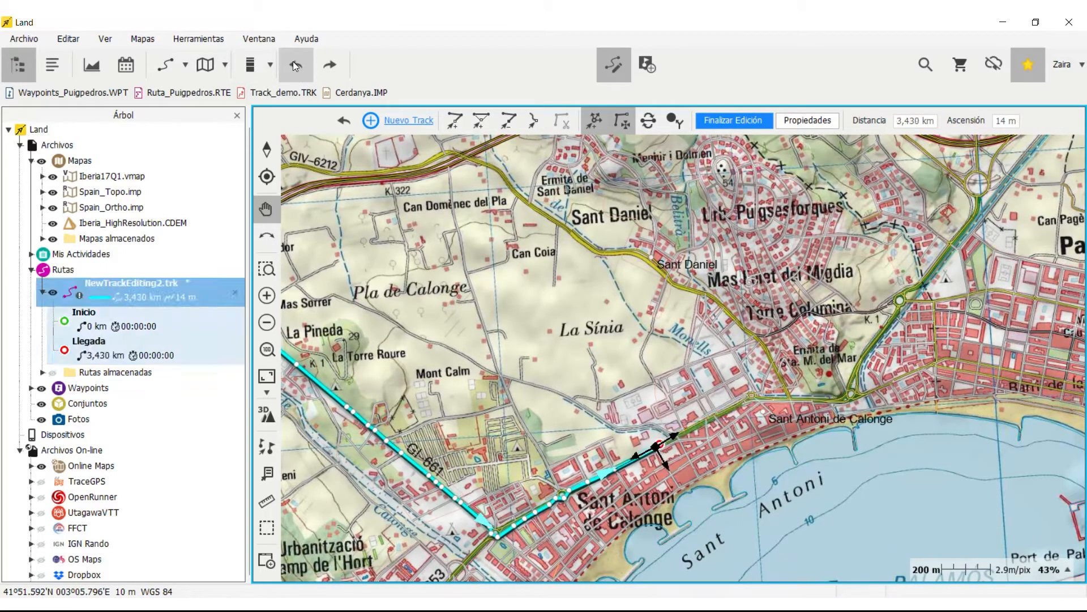
click(788, 398)
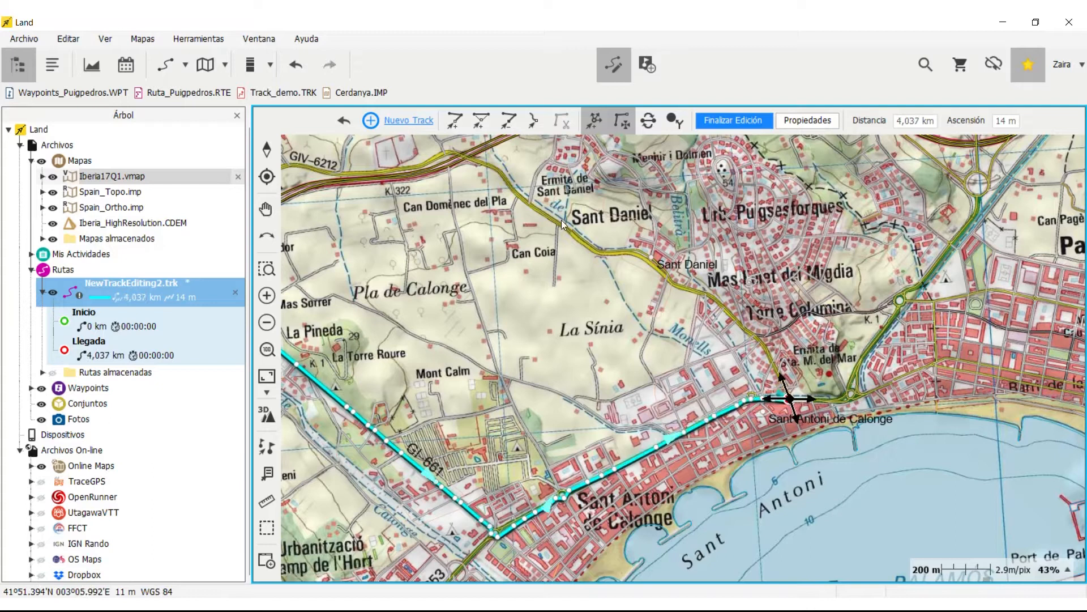
click(498, 168)
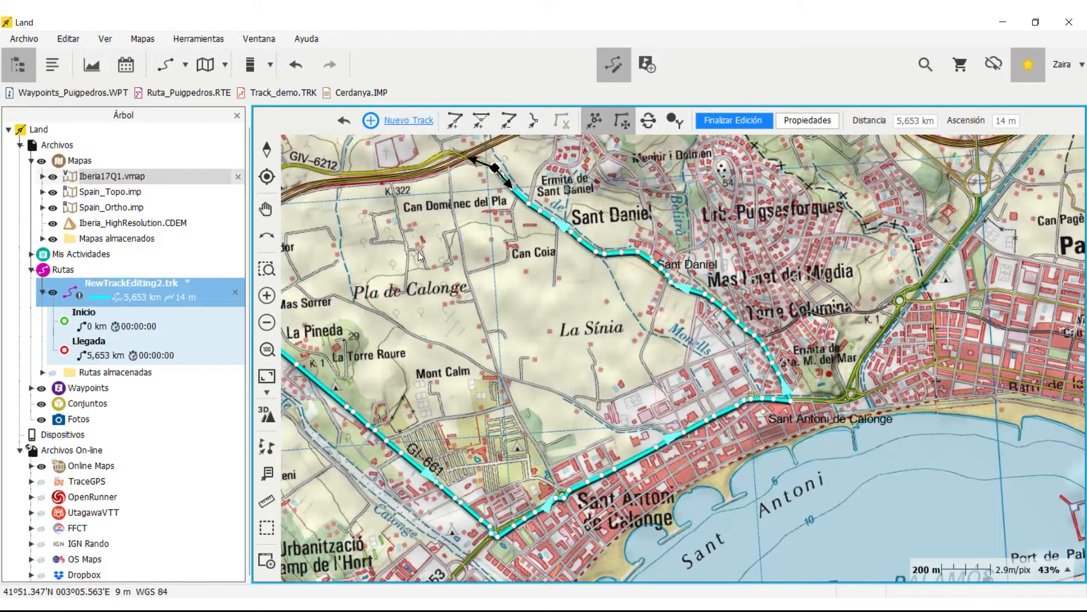
Step: Extend the track automatically west along the GIV-6212 to a point just east of K. 2 near Calonge and finish editing
key(space)
drag(421, 253, 855, 313)
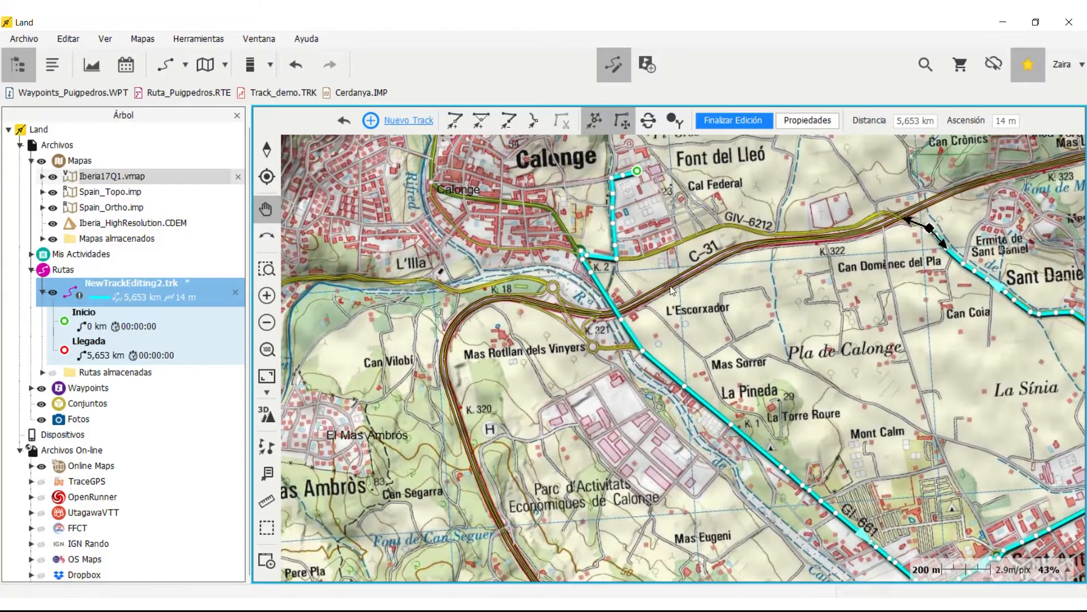
click(650, 252)
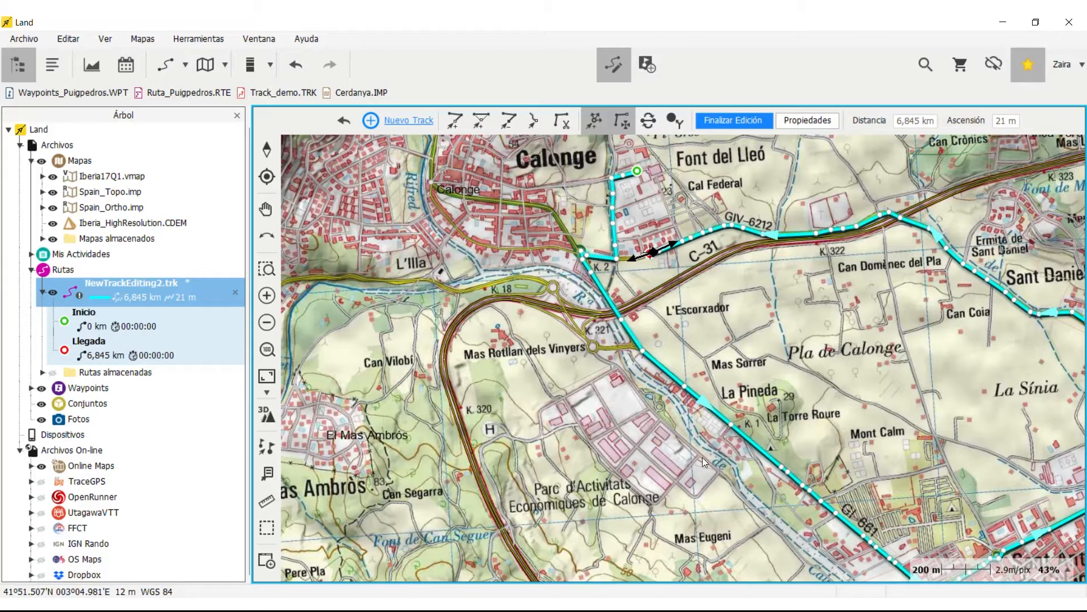
key(Escape)
Step: Hide the Spain_Topo.imp map so that the track lies over the Spain_Ortho.imp aerial imagery
drag(902, 344, 696, 330)
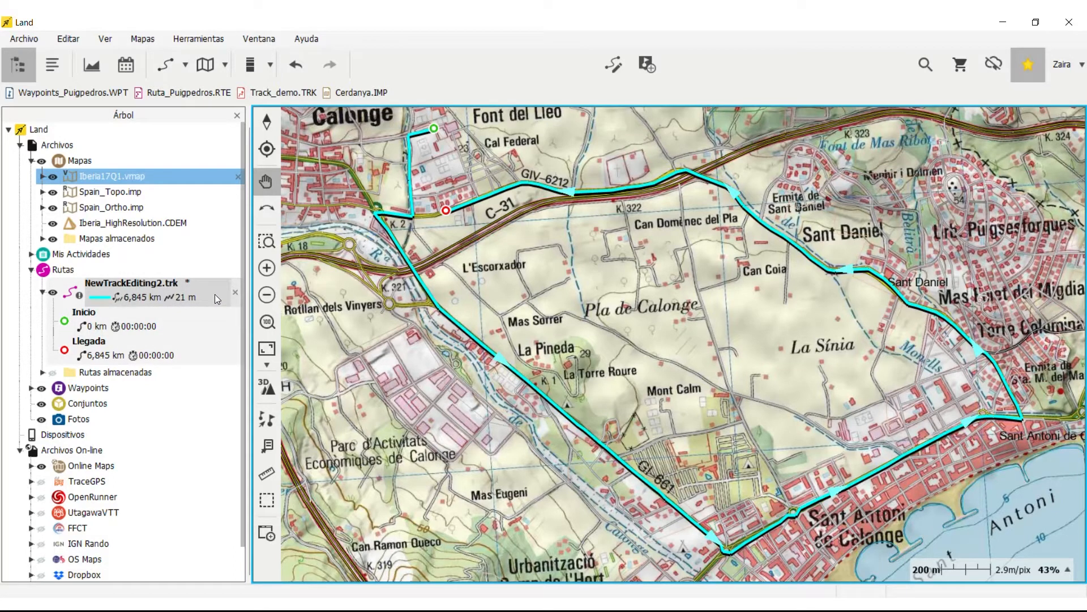
click(52, 192)
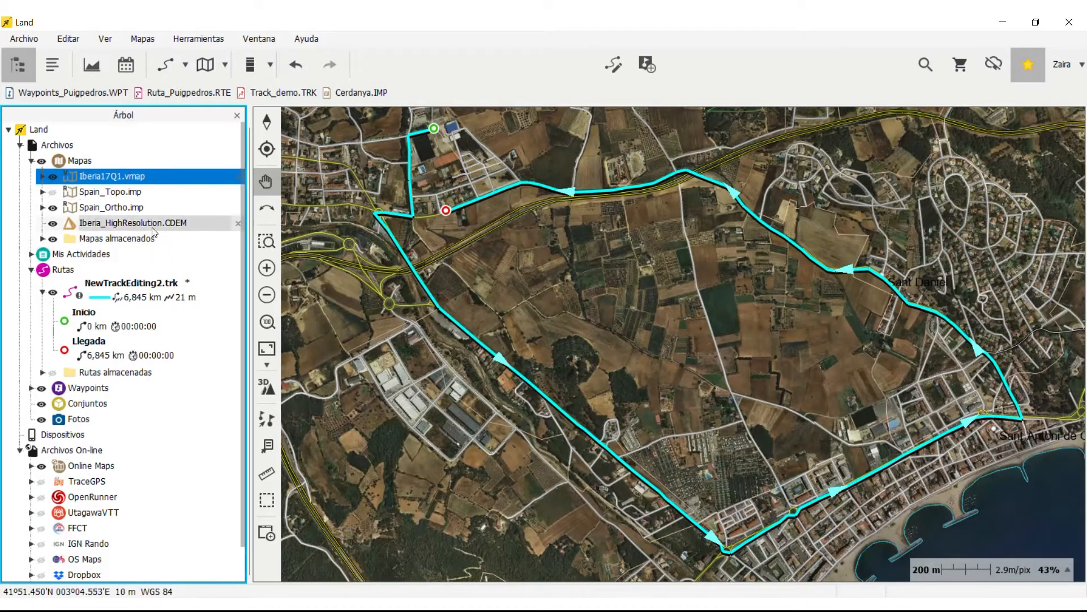
drag(756, 318, 813, 350)
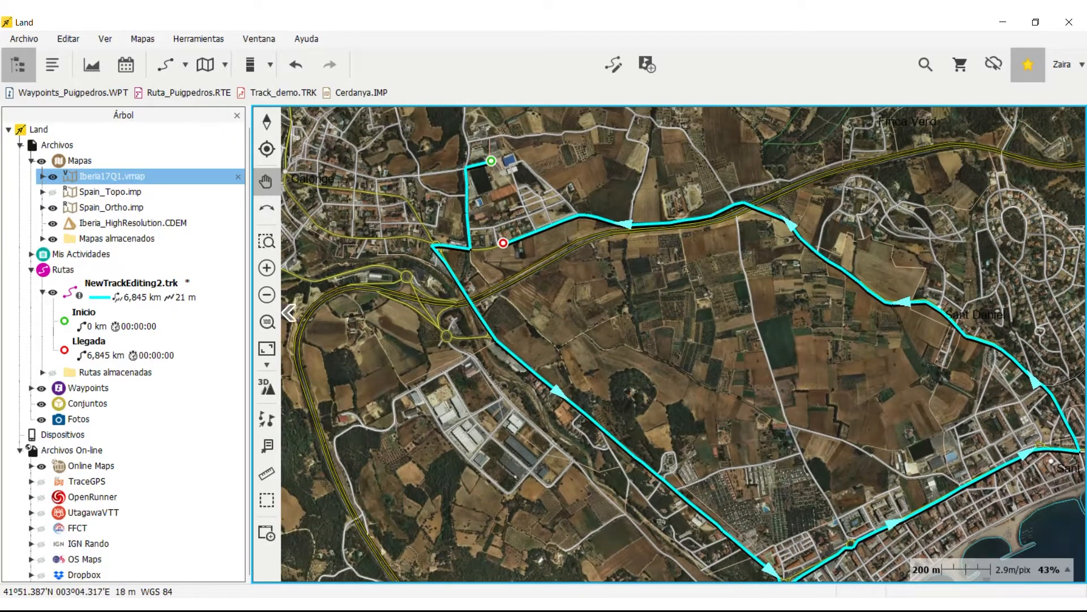
Step: Examine how the track follows the roads on the aerial imagery between Calonge, Sant Daniel and Sant Antoni de Calonge
click(266, 267)
click(267, 268)
click(267, 267)
drag(778, 291, 843, 562)
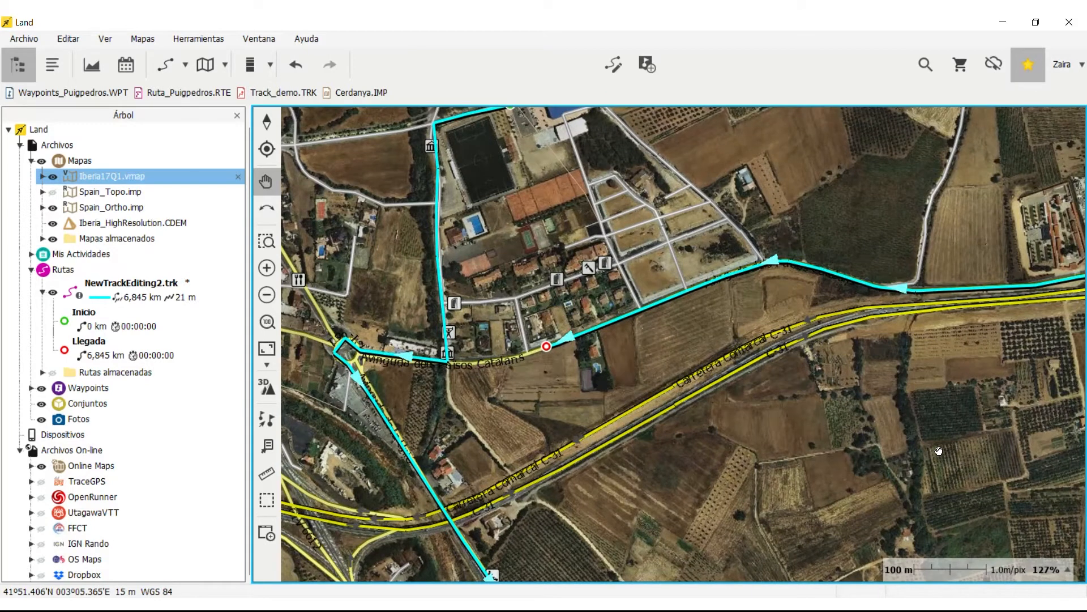
drag(940, 452, 515, 479)
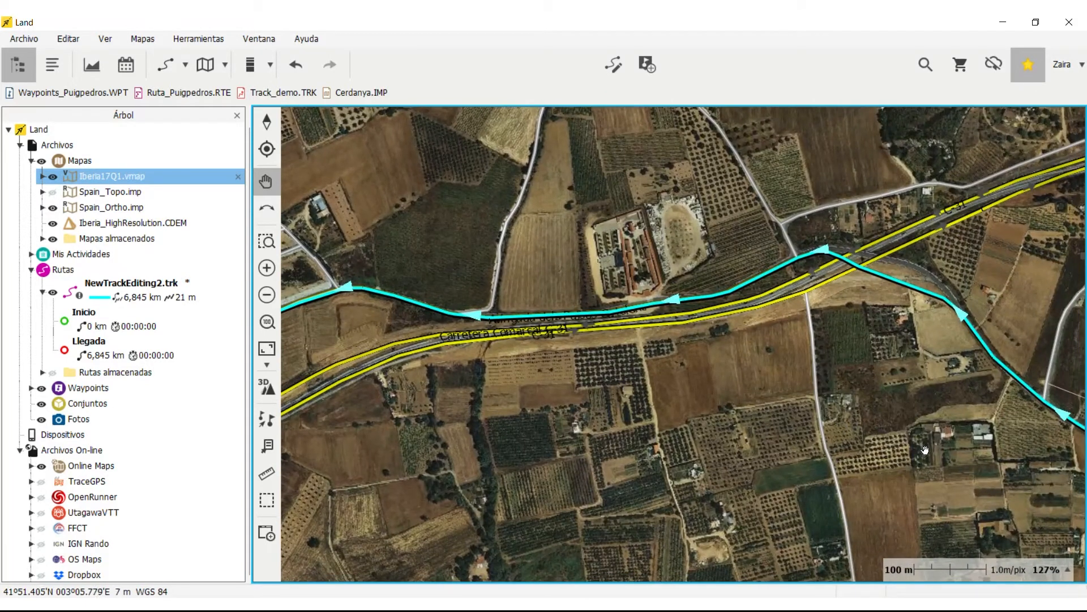
drag(930, 450, 541, 330)
drag(478, 311, 419, 279)
drag(790, 445, 478, 222)
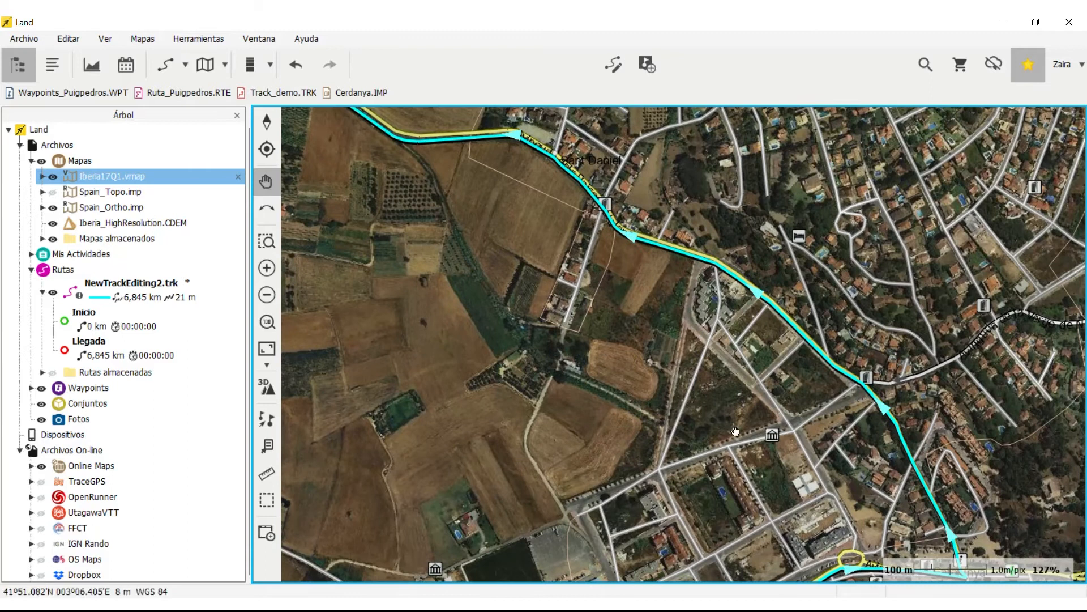
drag(767, 446, 744, 397)
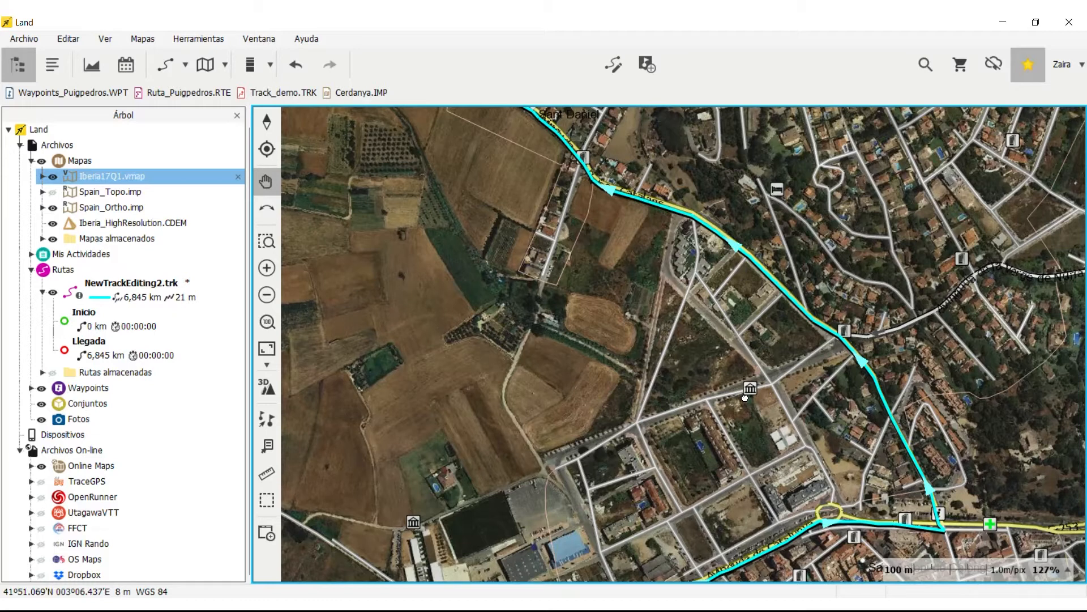
drag(742, 395, 756, 419)
drag(470, 231, 726, 412)
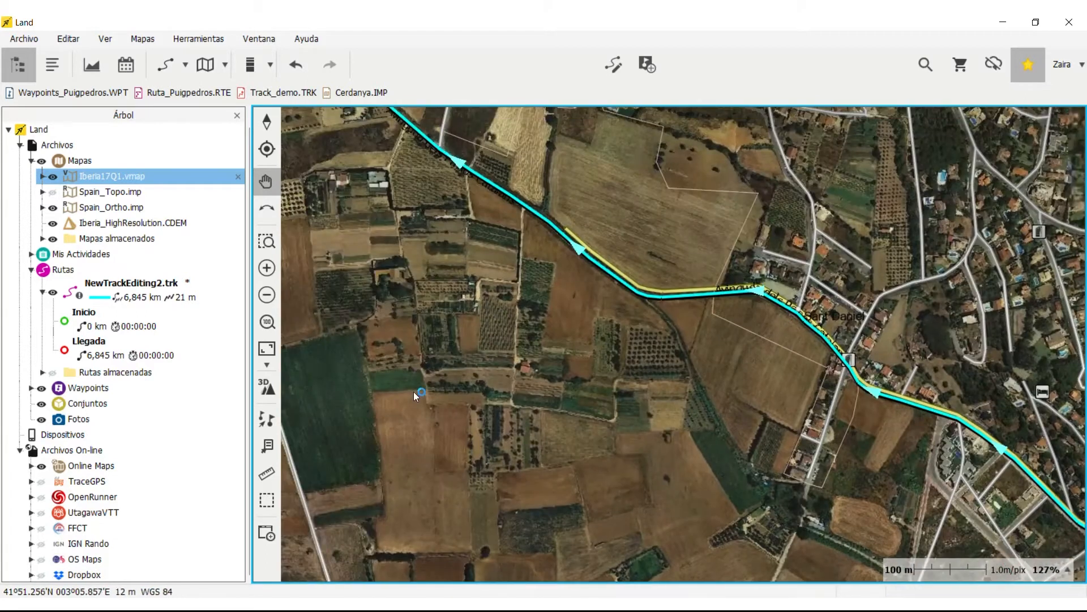
click(267, 295)
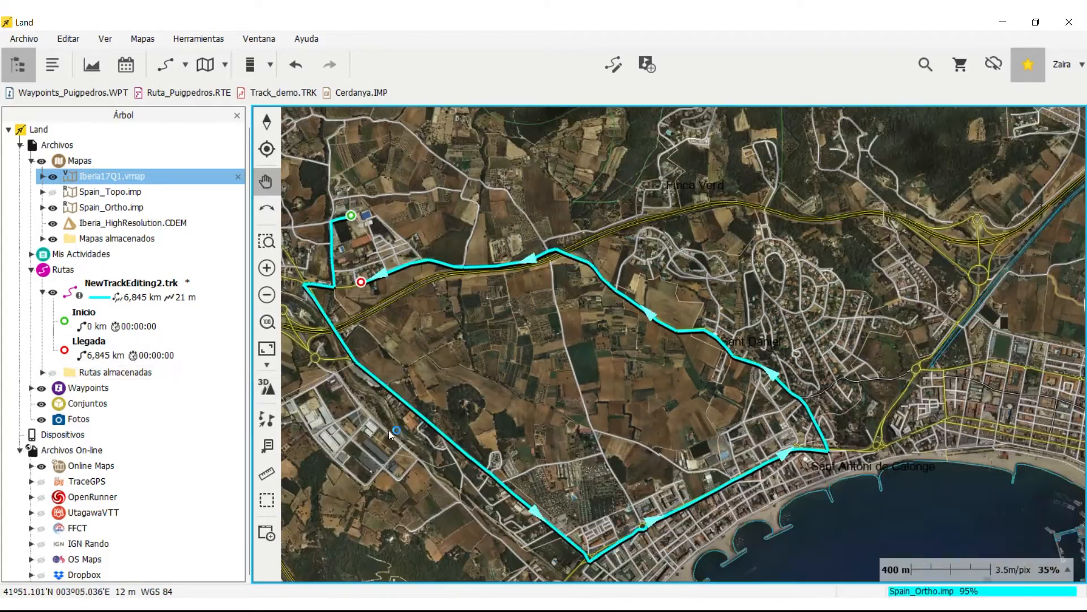
drag(544, 385, 654, 367)
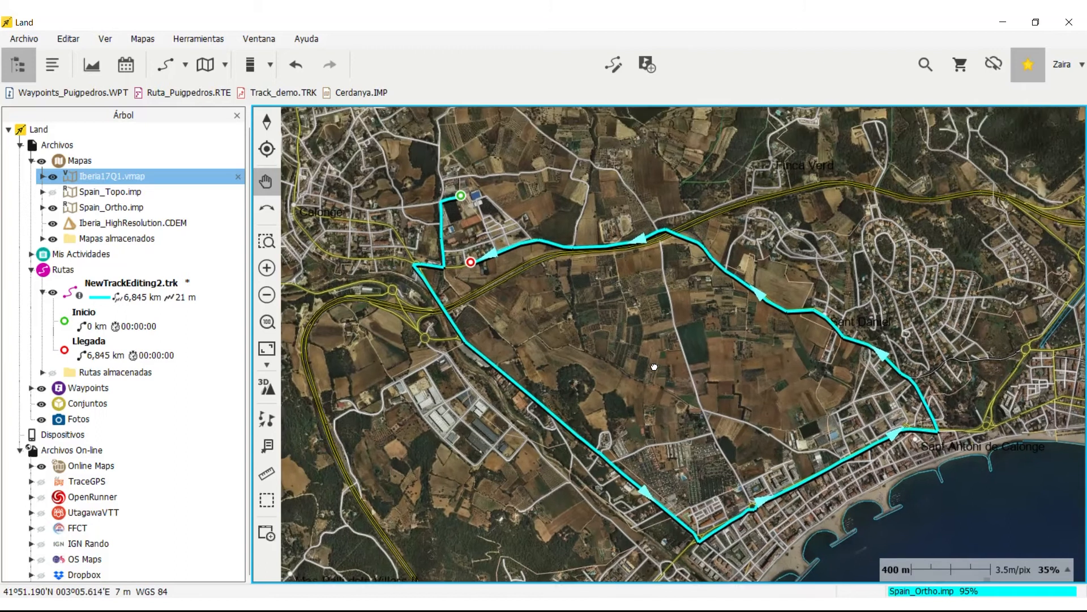
Step: Select the NewTrackEditing2.trk track on the map and open its properties
click(788, 323)
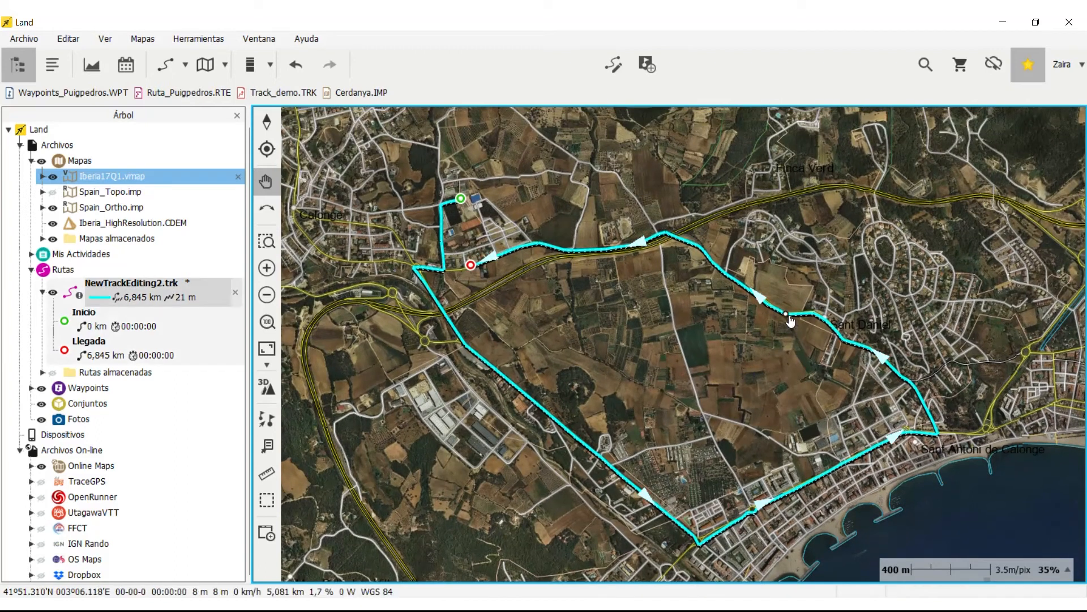
right_click(789, 316)
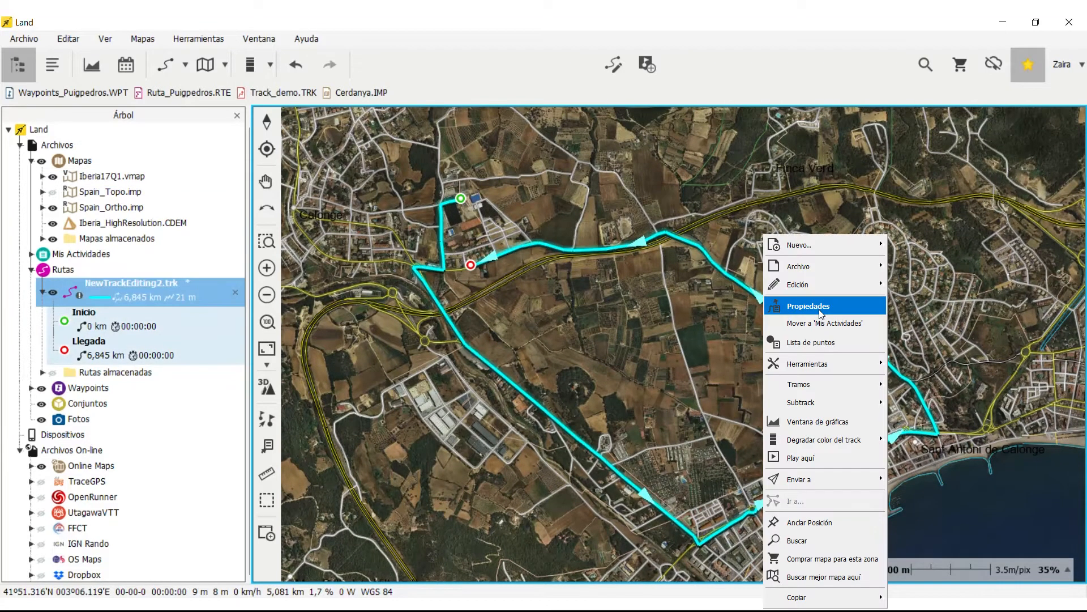
click(819, 311)
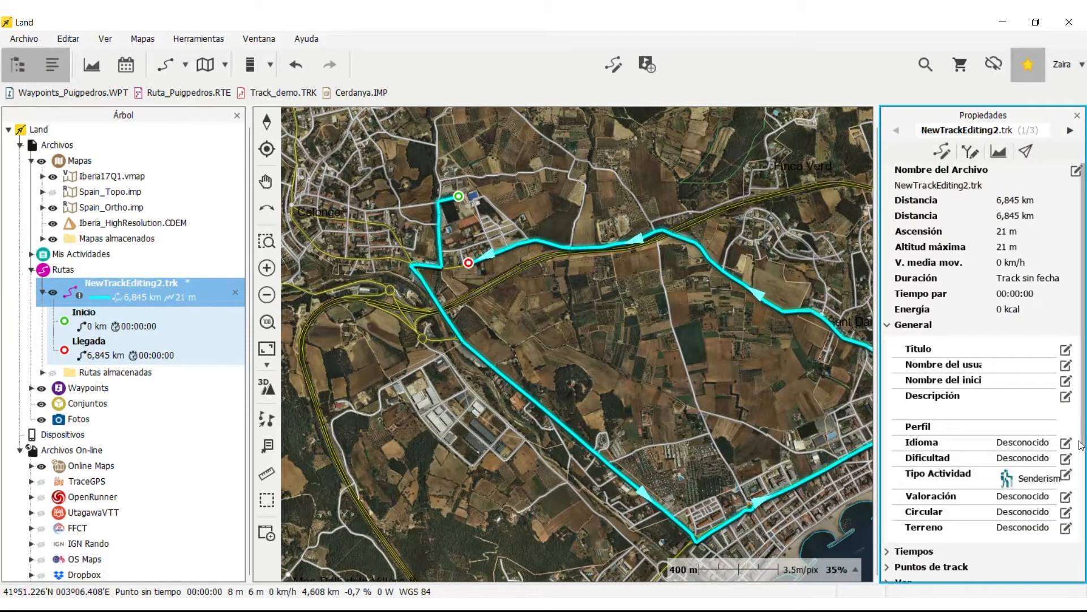
Step: Change the display colour of the NewTrackEditing2.trk track to dark blue in its properties
scroll(893, 399, down, 4)
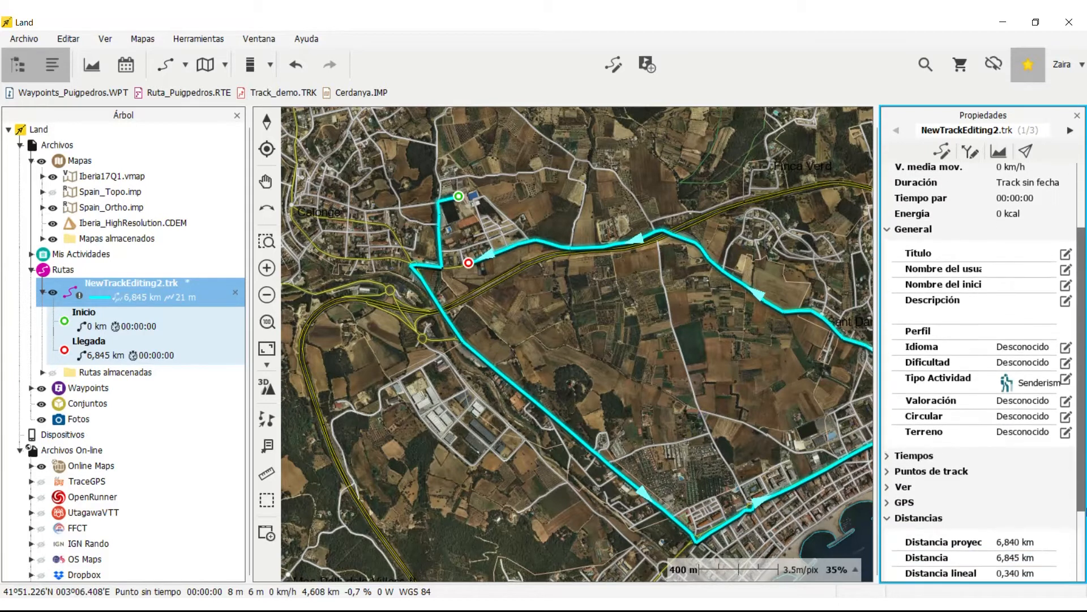
click(894, 384)
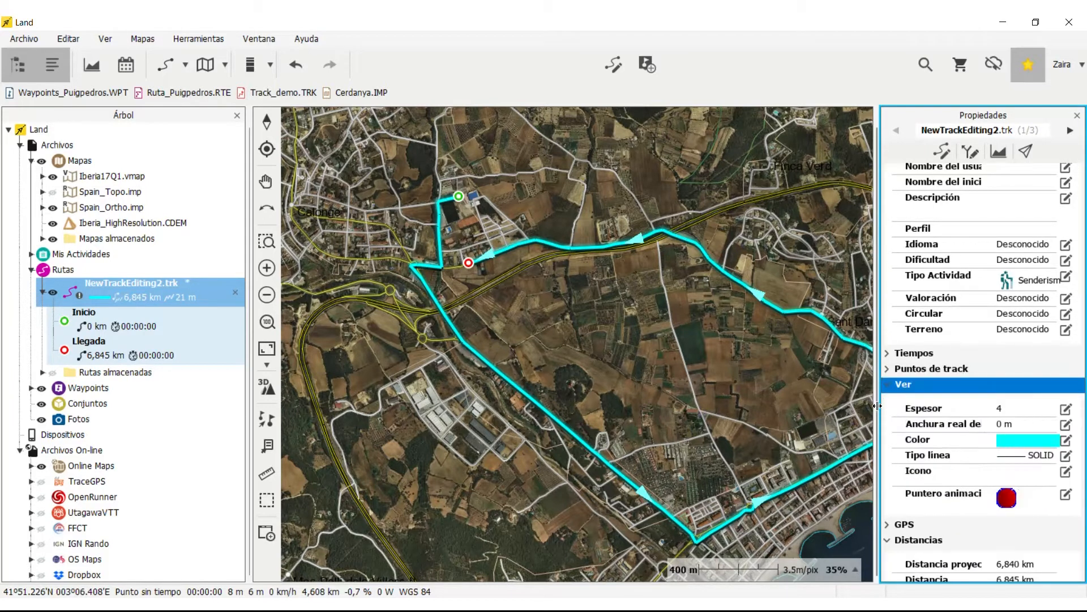
click(1065, 440)
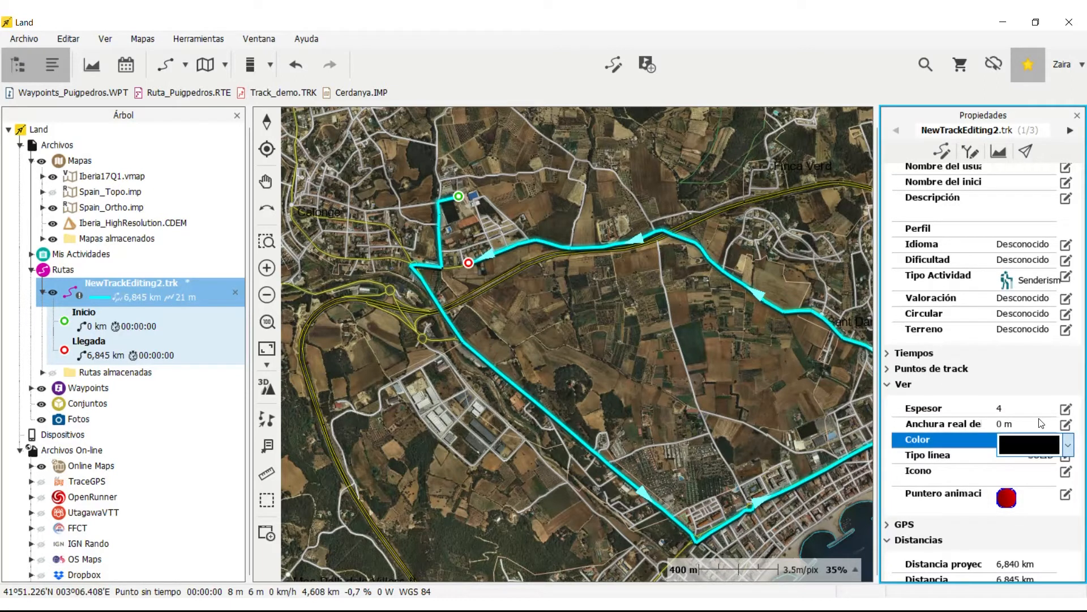
click(739, 350)
Step: Start editing the NewTrackEditing2.trk track on its straight southwestern stretch beside the industrial estate
drag(725, 353, 605, 329)
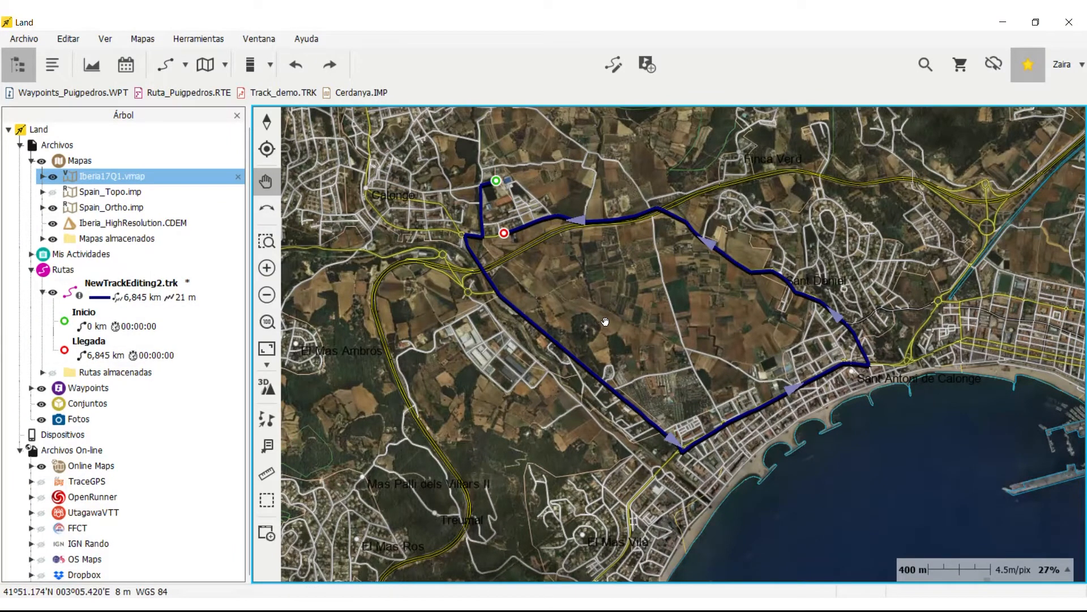
click(616, 67)
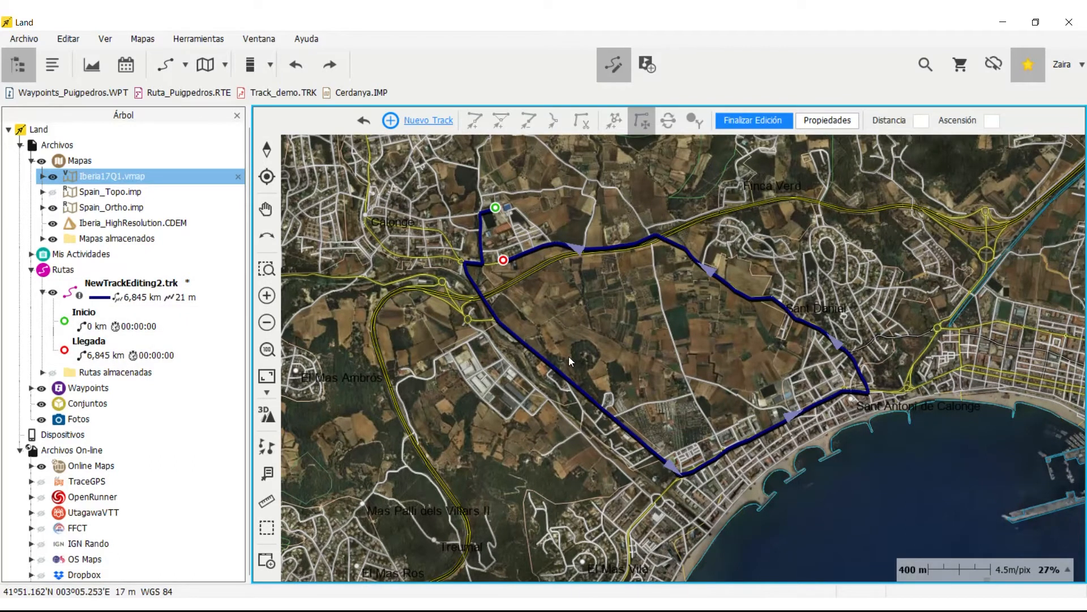
click(563, 379)
click(565, 379)
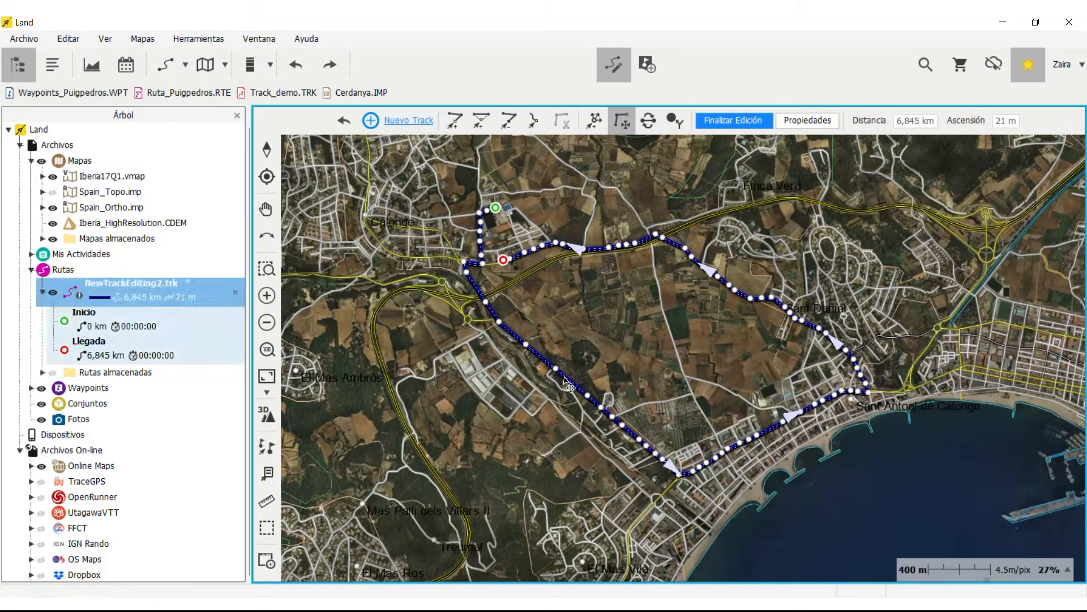
key(space)
drag(646, 334, 598, 248)
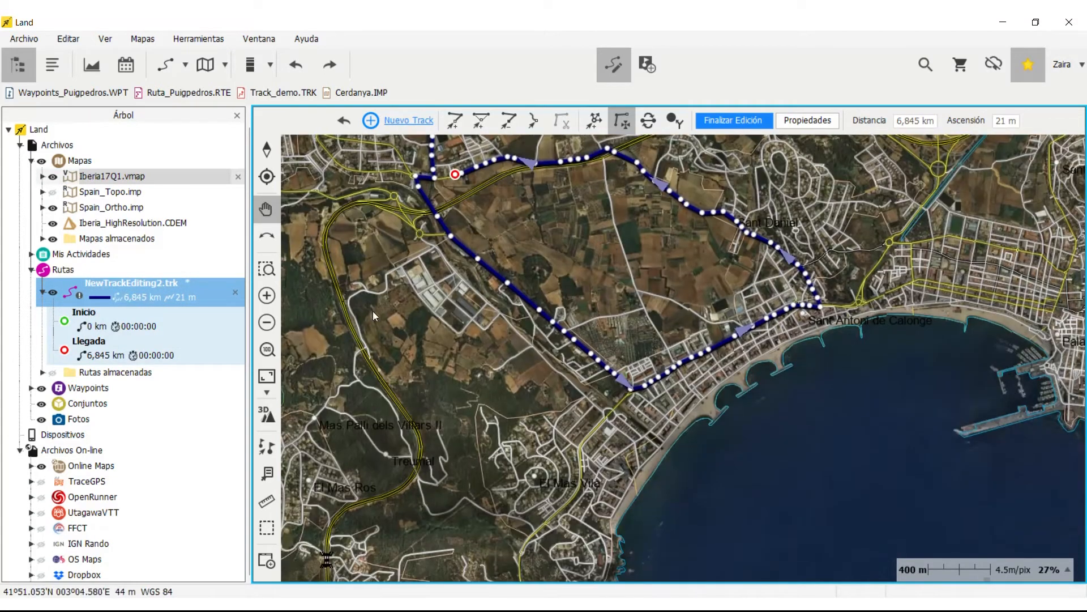
click(266, 295)
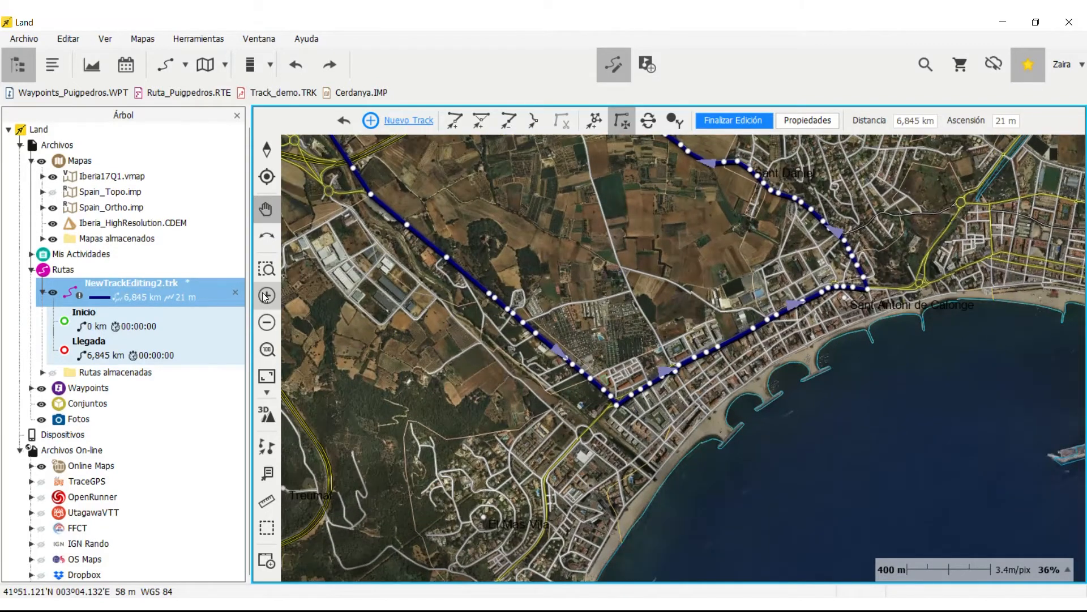
click(266, 297)
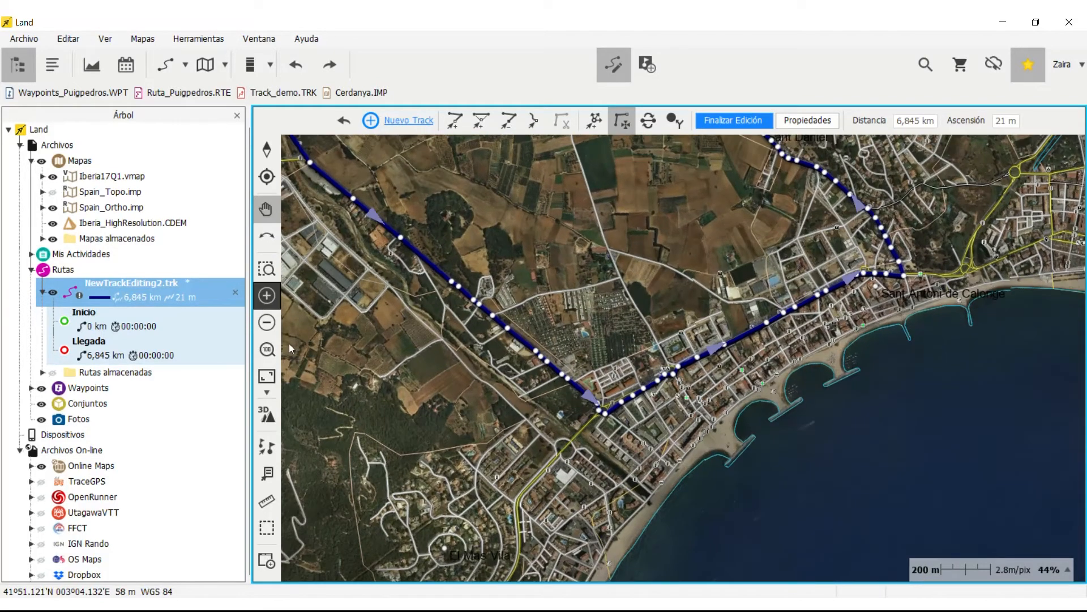
drag(390, 383, 680, 417)
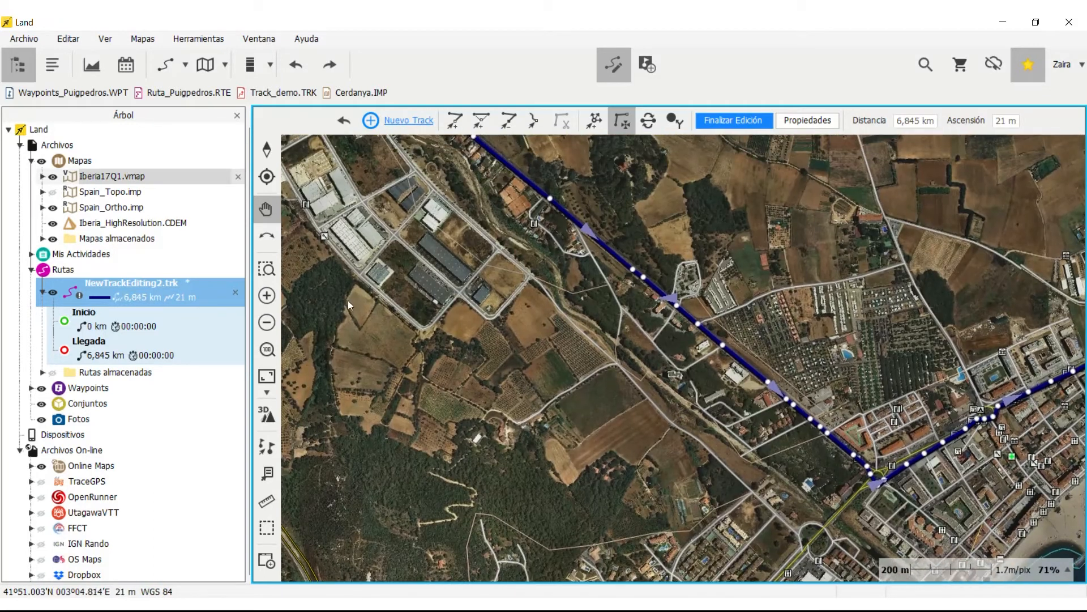
click(268, 296)
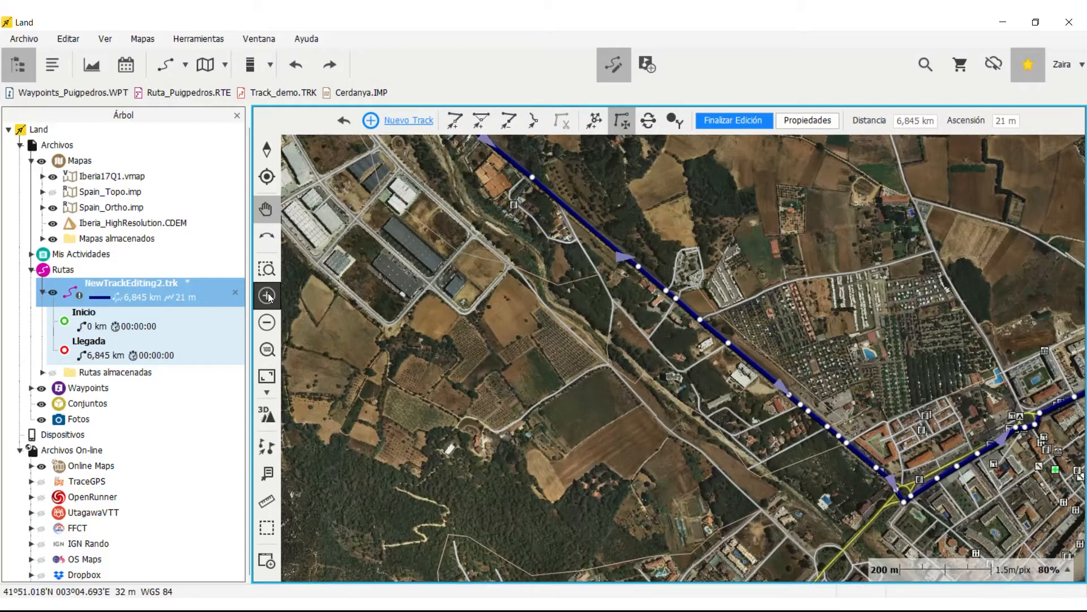
drag(595, 385, 622, 391)
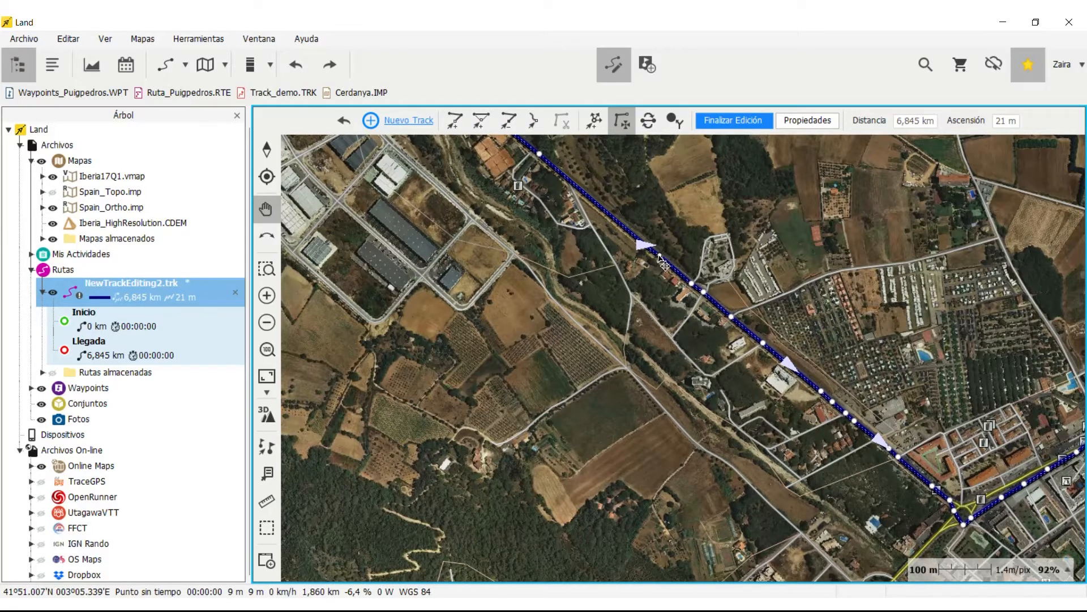
Step: Move the track points one by one off the main road onto the parallel side road to its southwest, up to where it rejoins
mouse_move(664, 265)
mouse_down()
mouse_move(606, 248)
mouse_move(662, 264)
mouse_up()
click(659, 258)
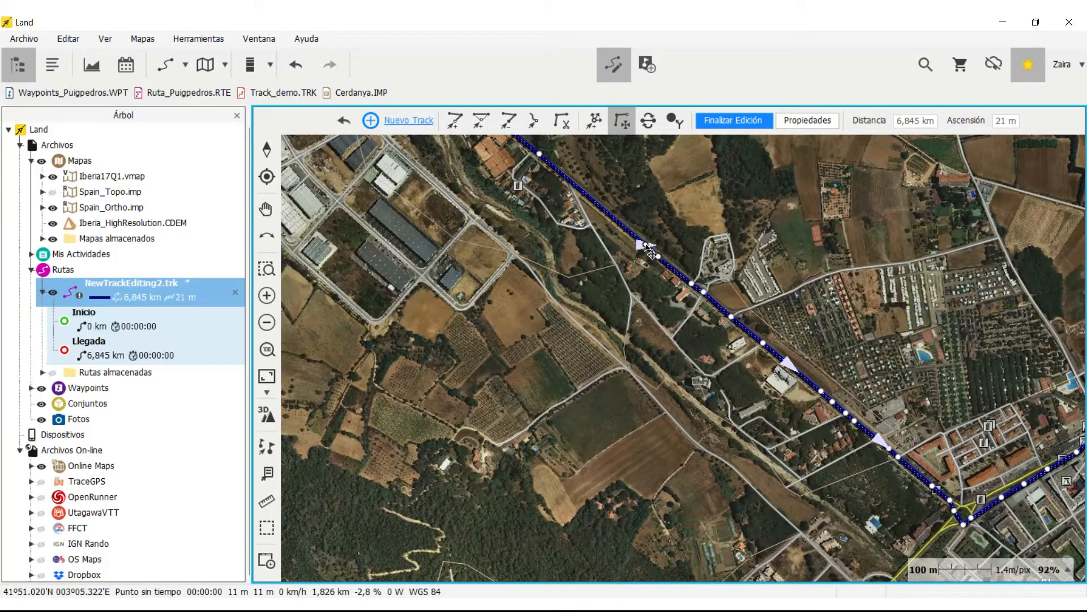
drag(652, 253, 573, 192)
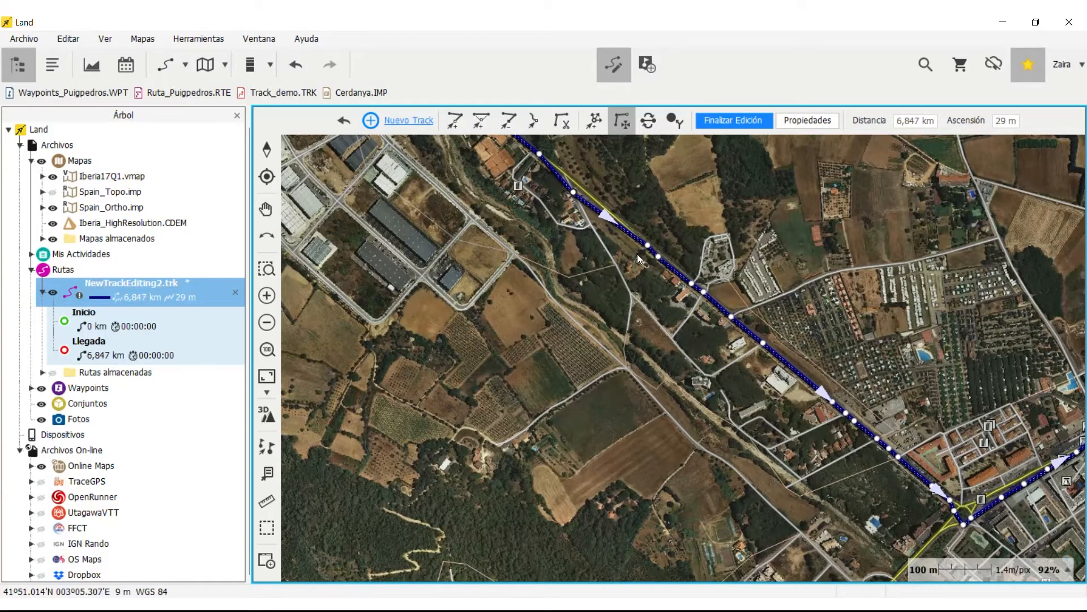
drag(650, 250, 630, 293)
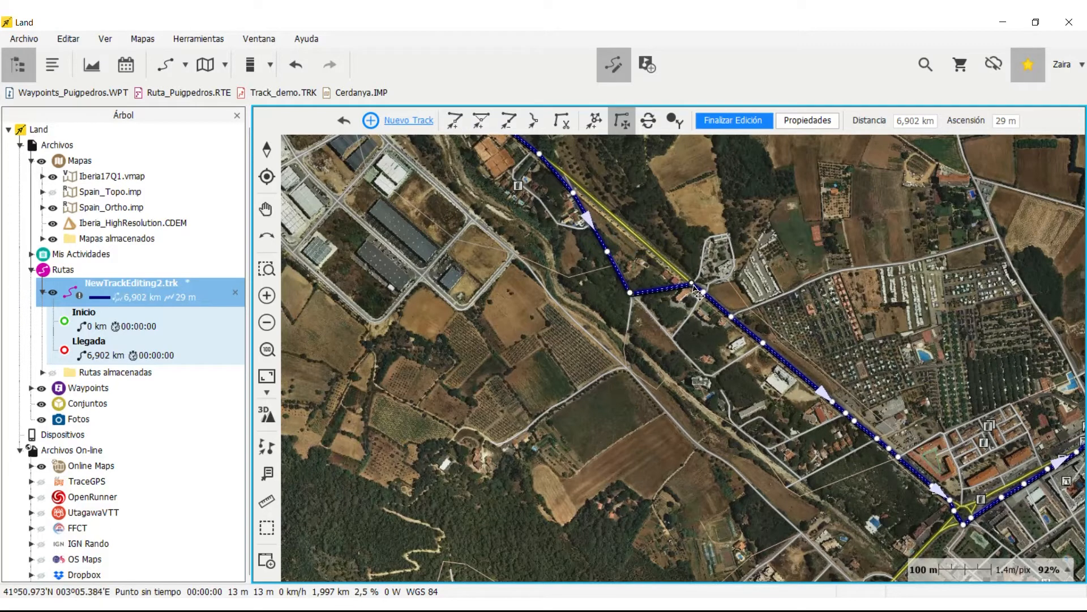
drag(692, 293, 670, 334)
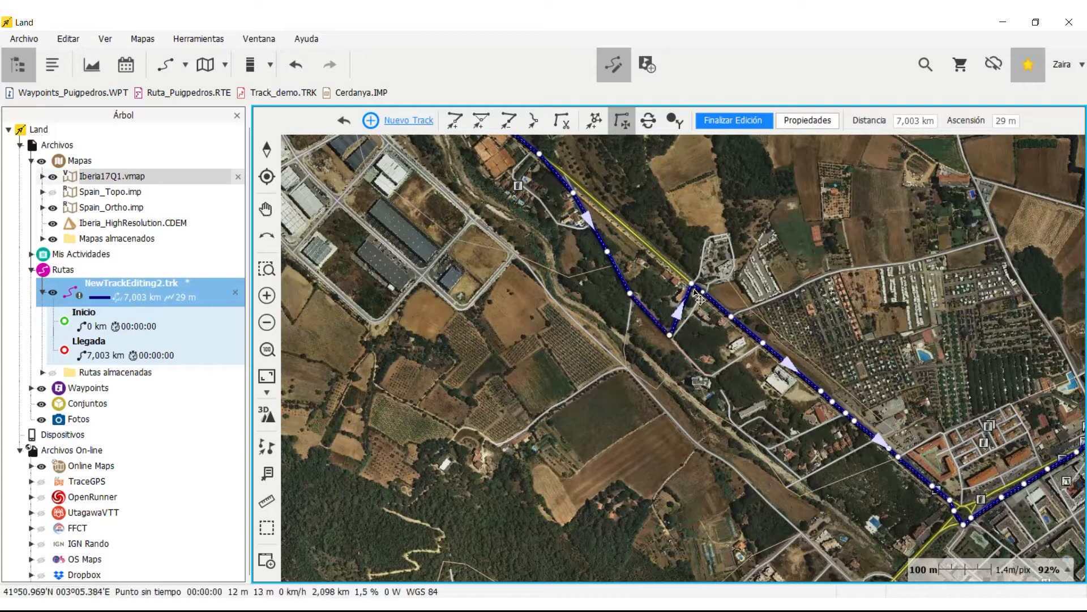
drag(697, 292, 685, 358)
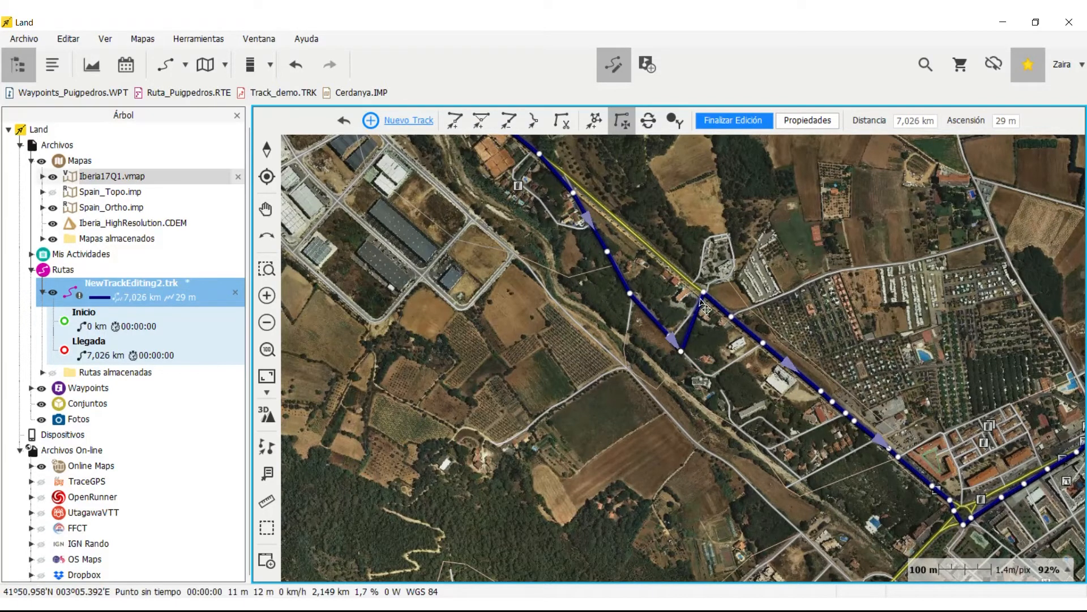
drag(706, 300, 703, 372)
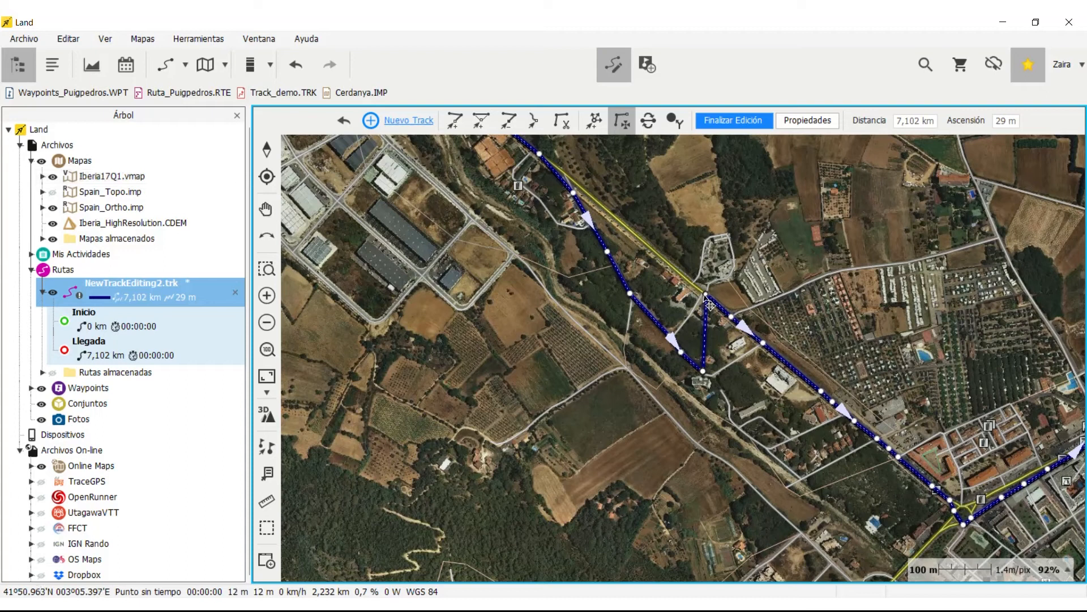
drag(731, 316, 725, 368)
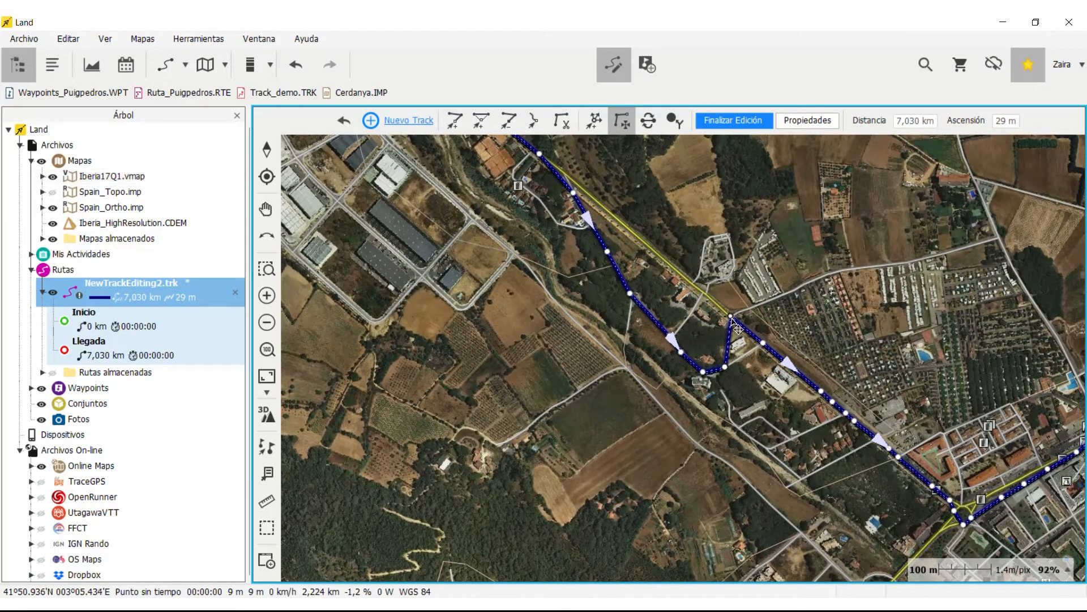
click(751, 364)
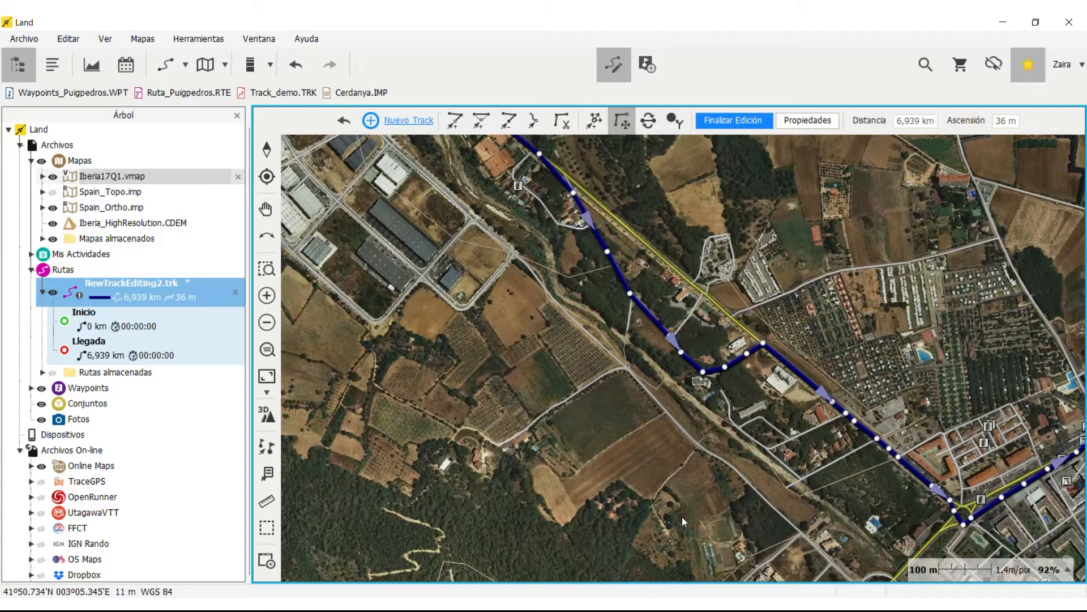
Step: Delete the four consecutive track points along the bend of the side road
click(629, 387)
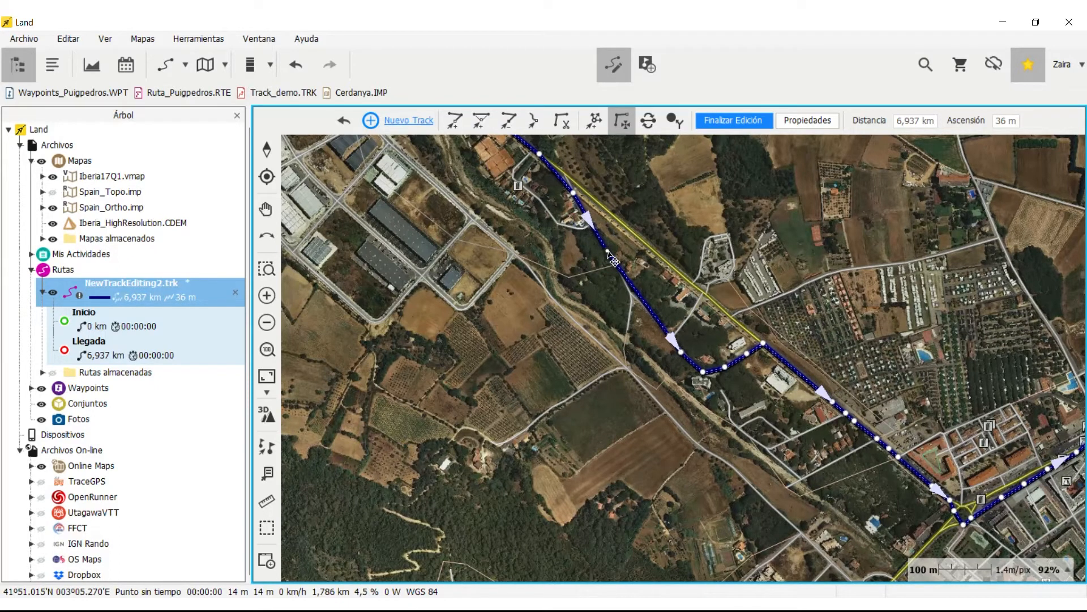
drag(608, 251, 670, 335)
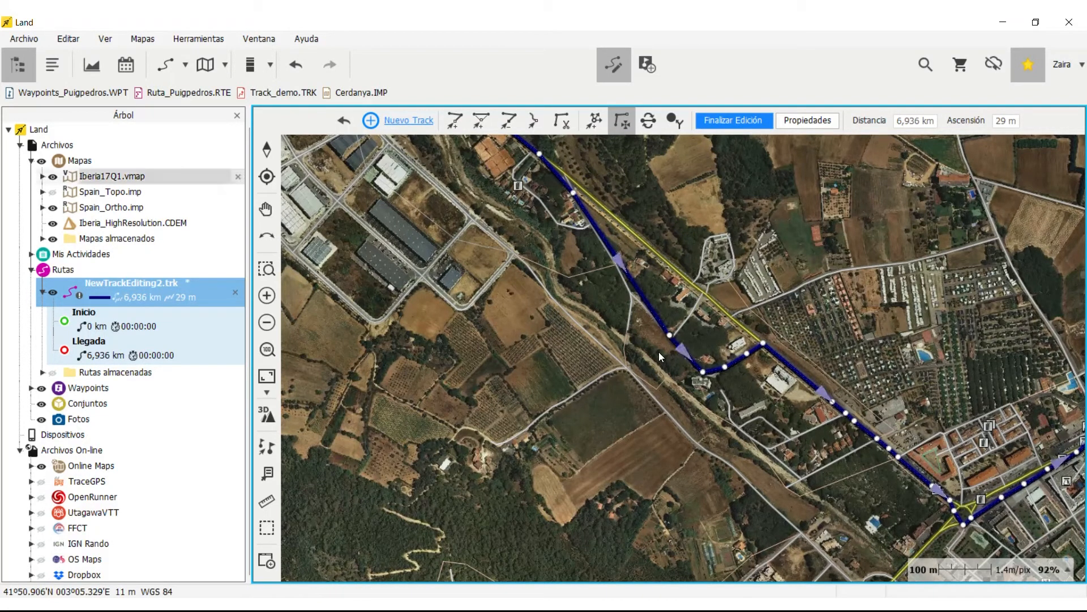
key(ctrl+z)
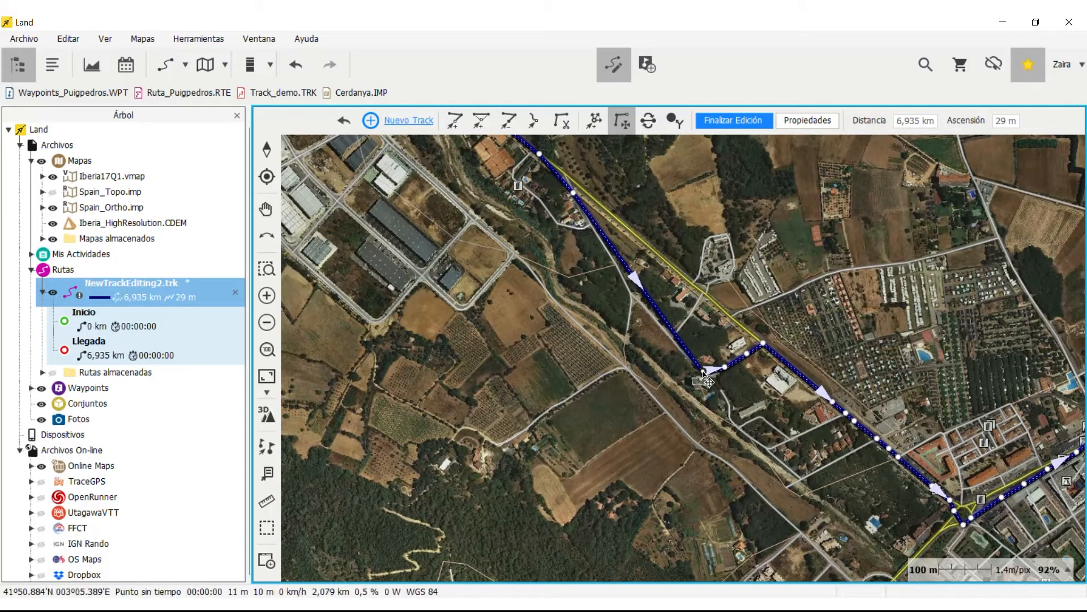
key(Delete)
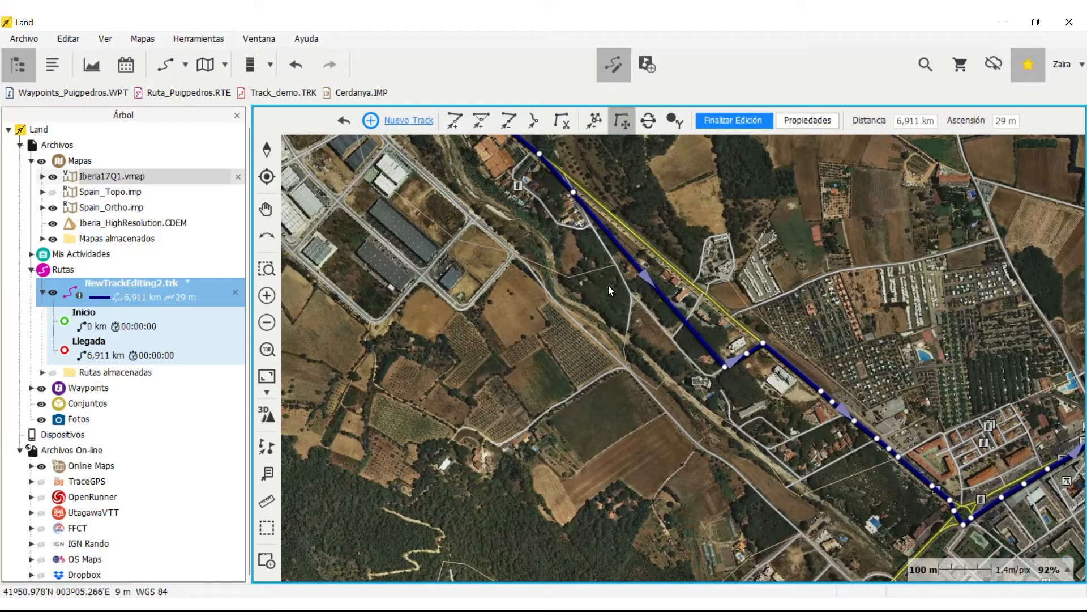
Step: Insert four intermediate points along the side road so the track follows its curve, and finish editing
click(480, 119)
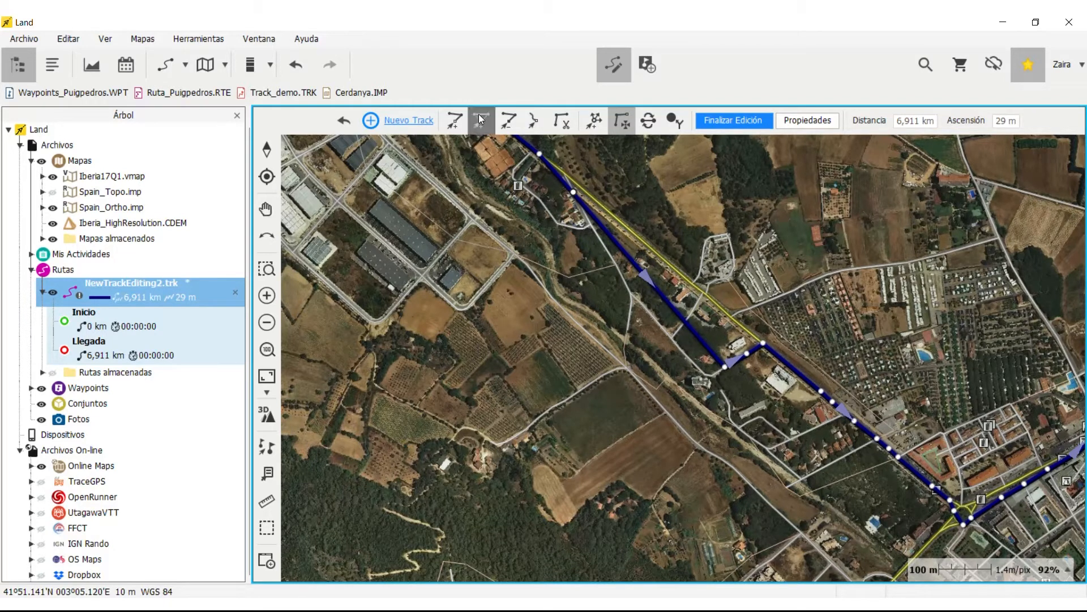
click(611, 258)
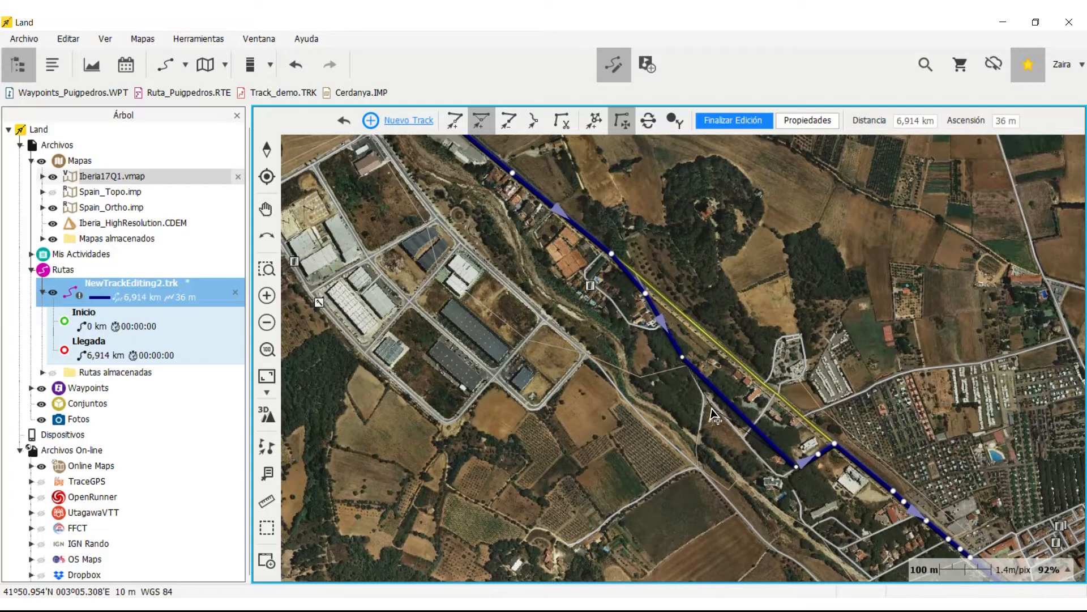
click(713, 405)
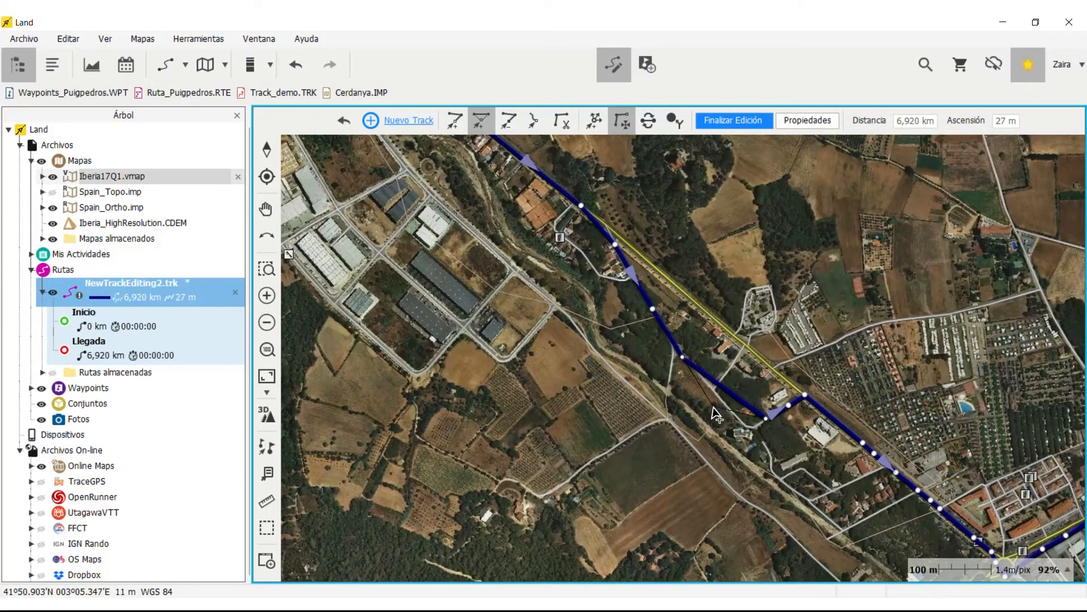
click(740, 420)
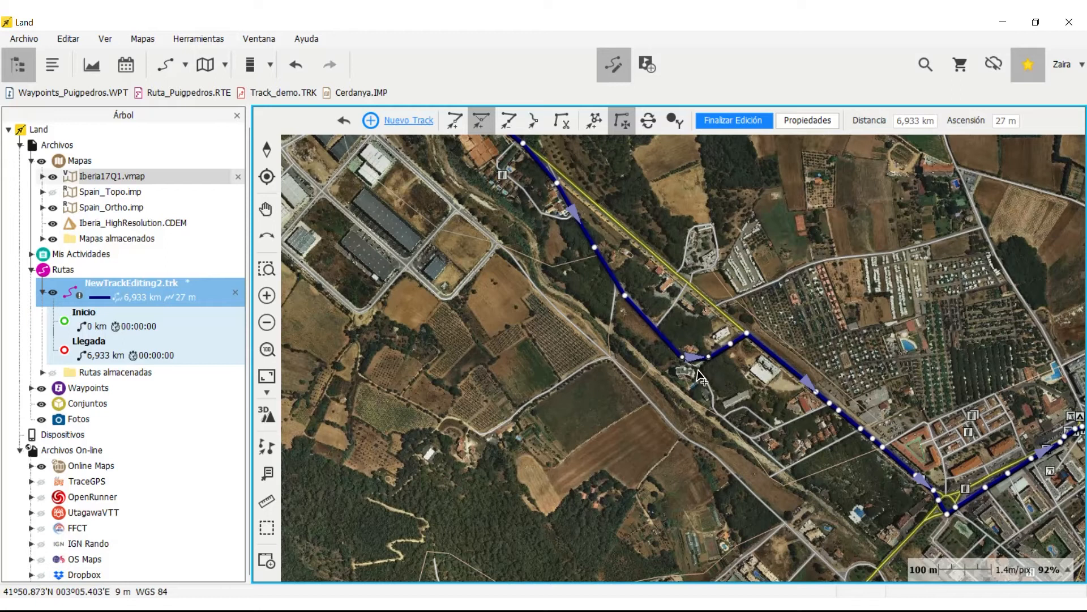
click(698, 369)
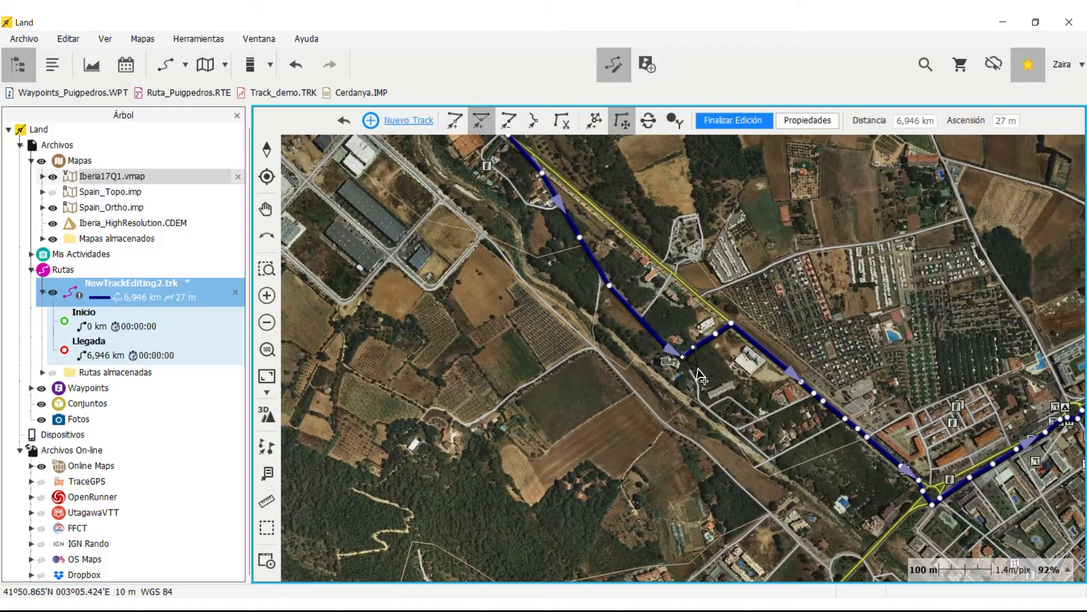
click(614, 65)
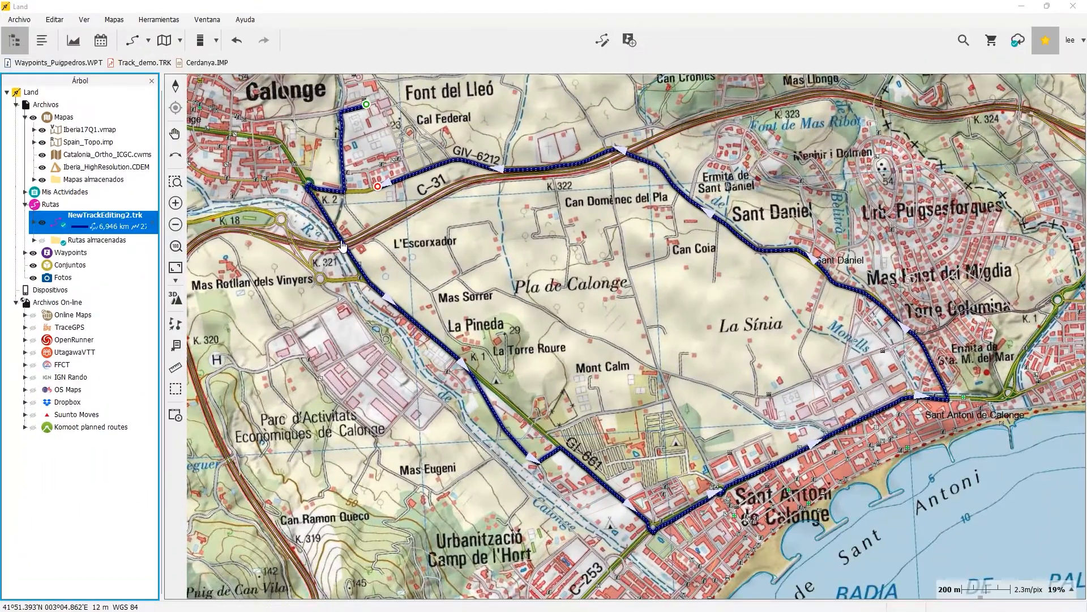
Step: Save the edited track as a GPS Exchange File named NewTrackEditing2.gpx in the data folder
right_click(342, 245)
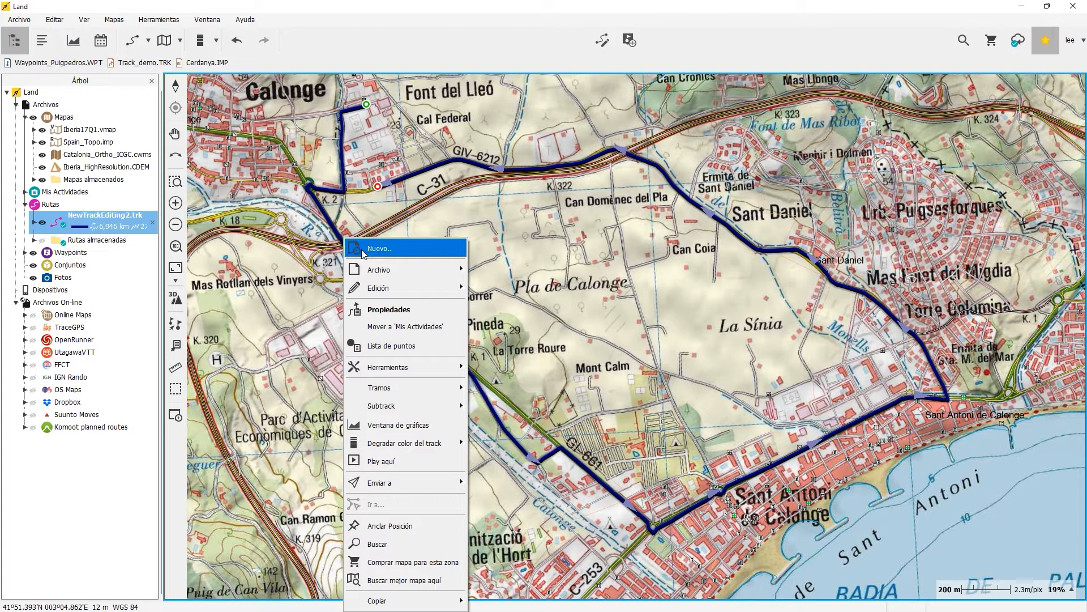
mouse_move(386, 271)
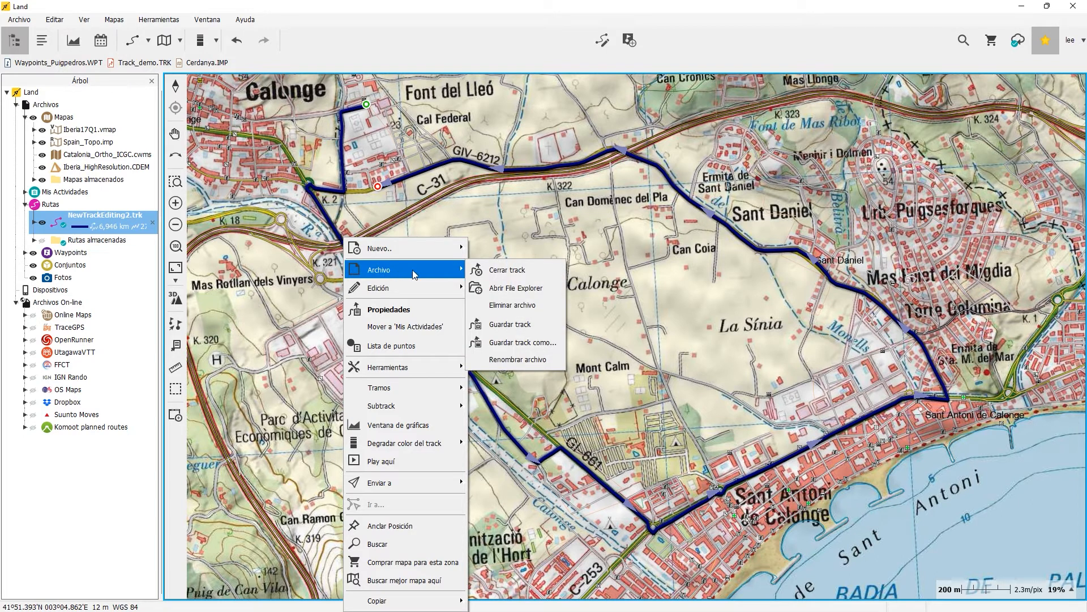
click(505, 343)
drag(197, 28, 486, 186)
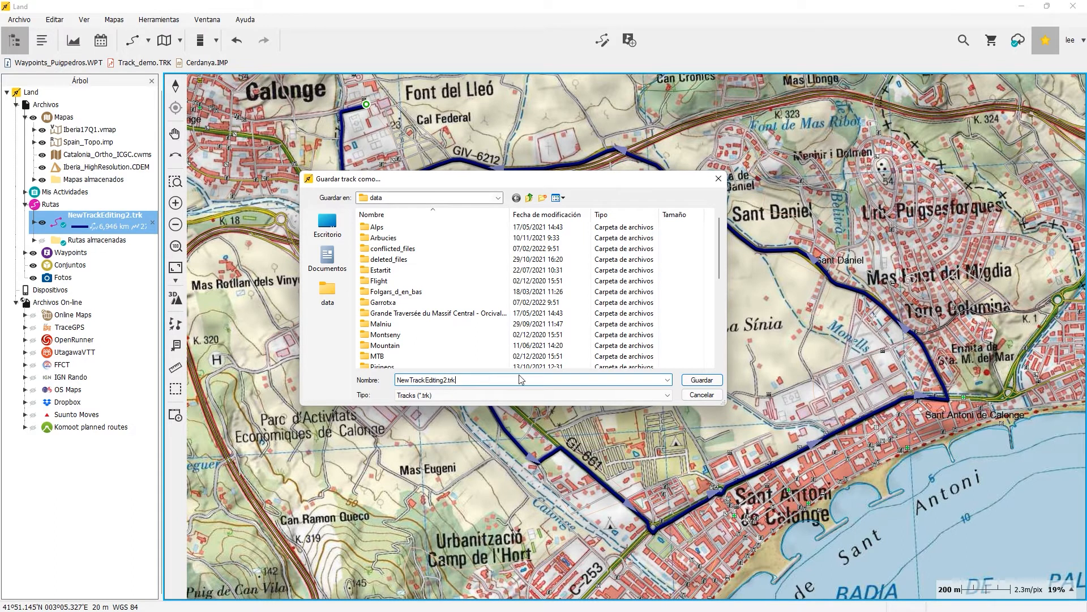
click(669, 395)
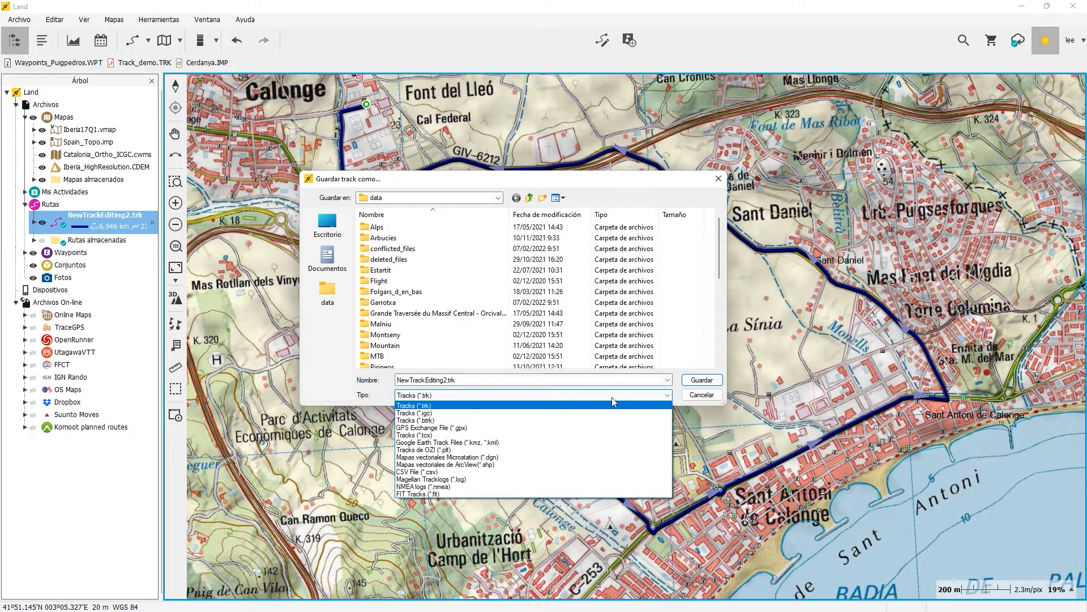
click(441, 428)
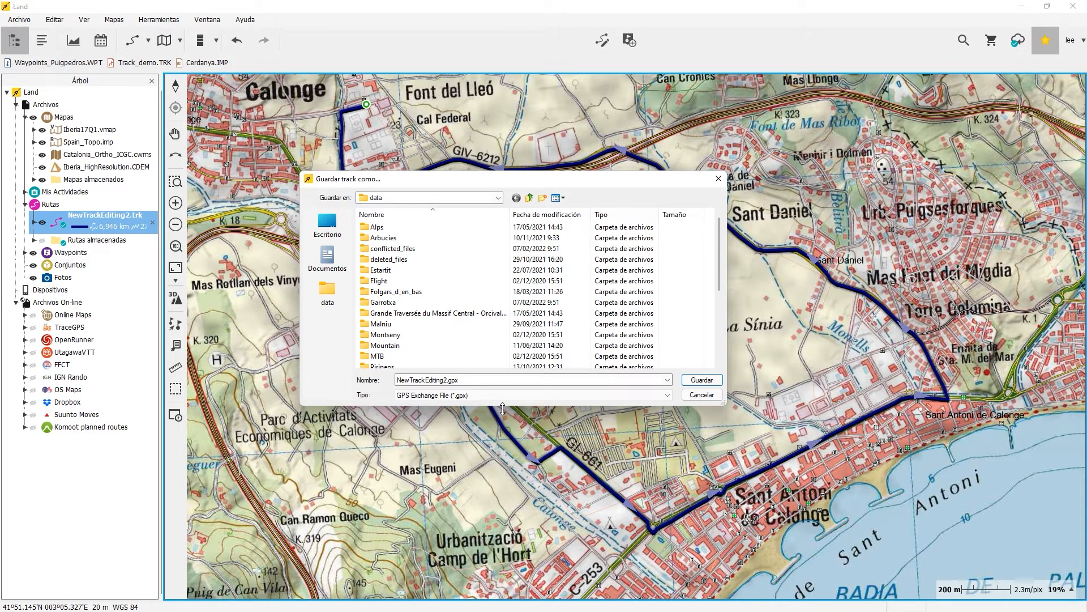
click(702, 381)
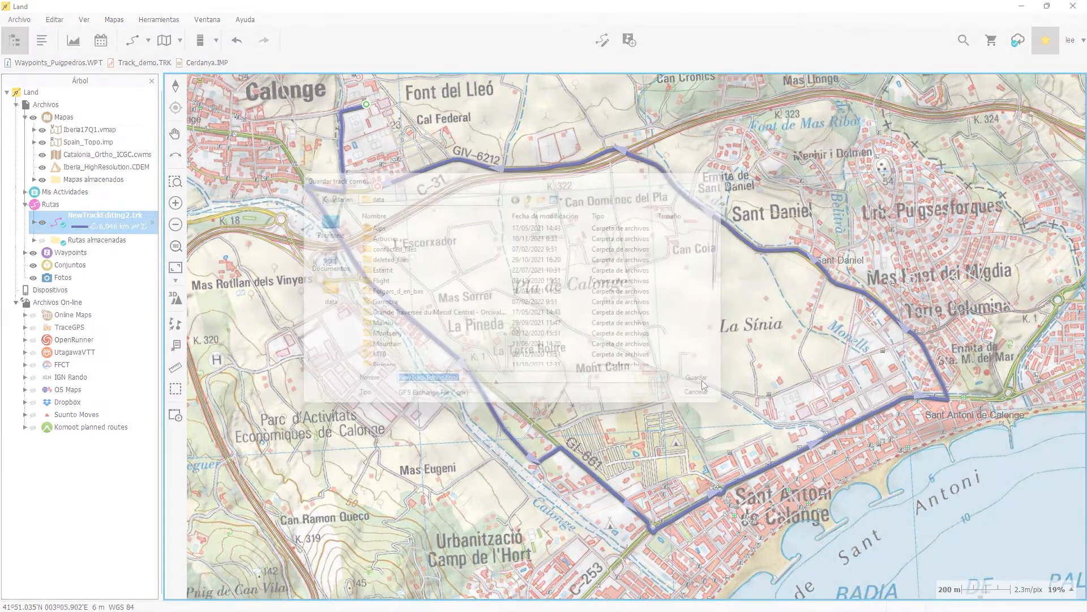
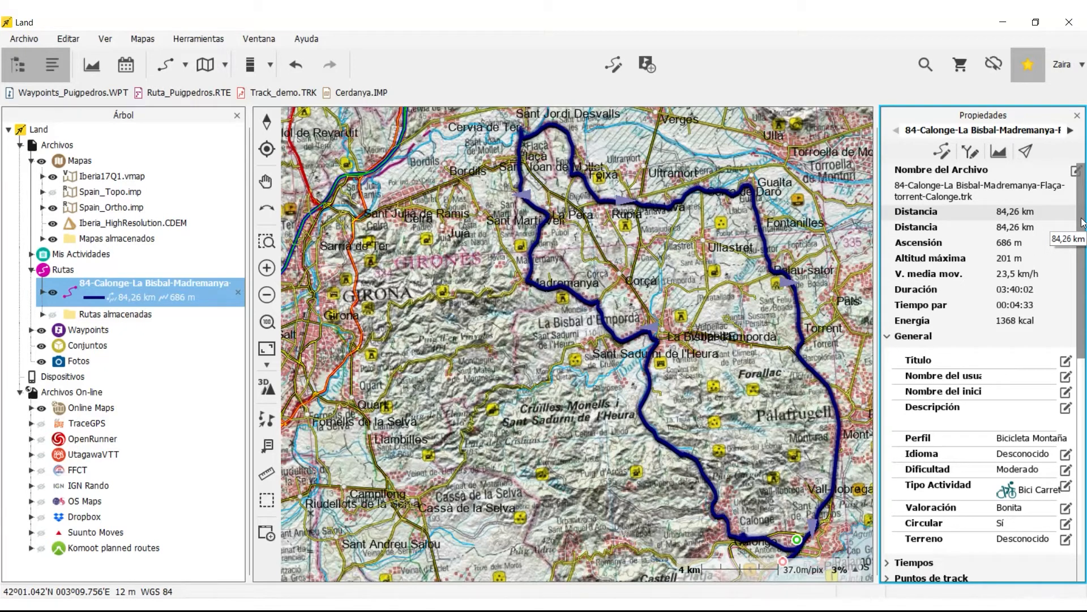
Step: Review the 84-Calonge-La Bisbal-Madremanya track's properties, from general data and display style to distances and speeds, and close them
scroll(1082, 223, down, 2)
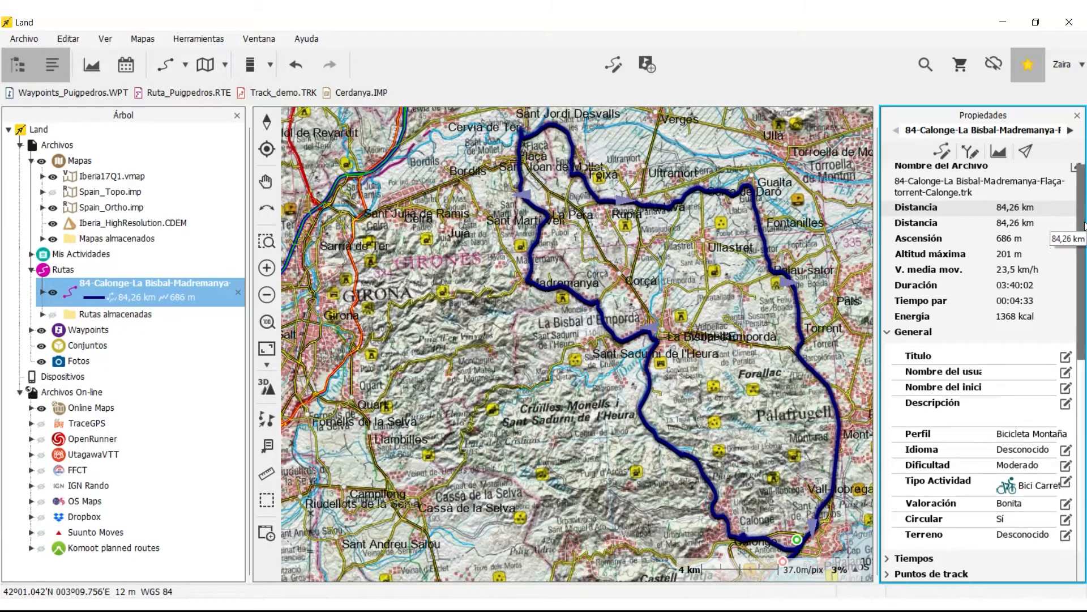
scroll(983, 373, down, 5)
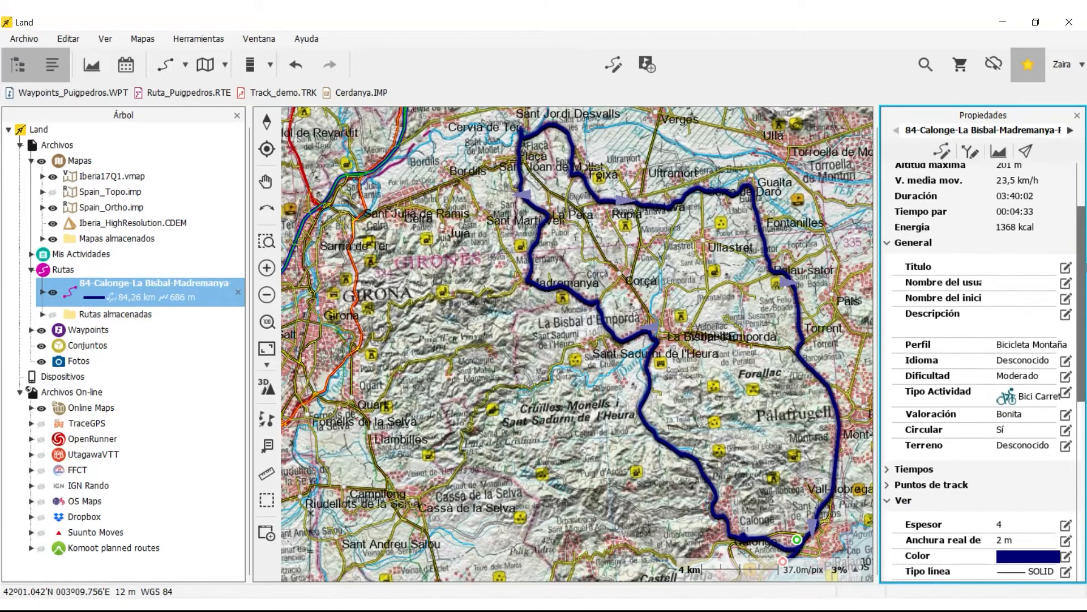
scroll(984, 371, down, 3)
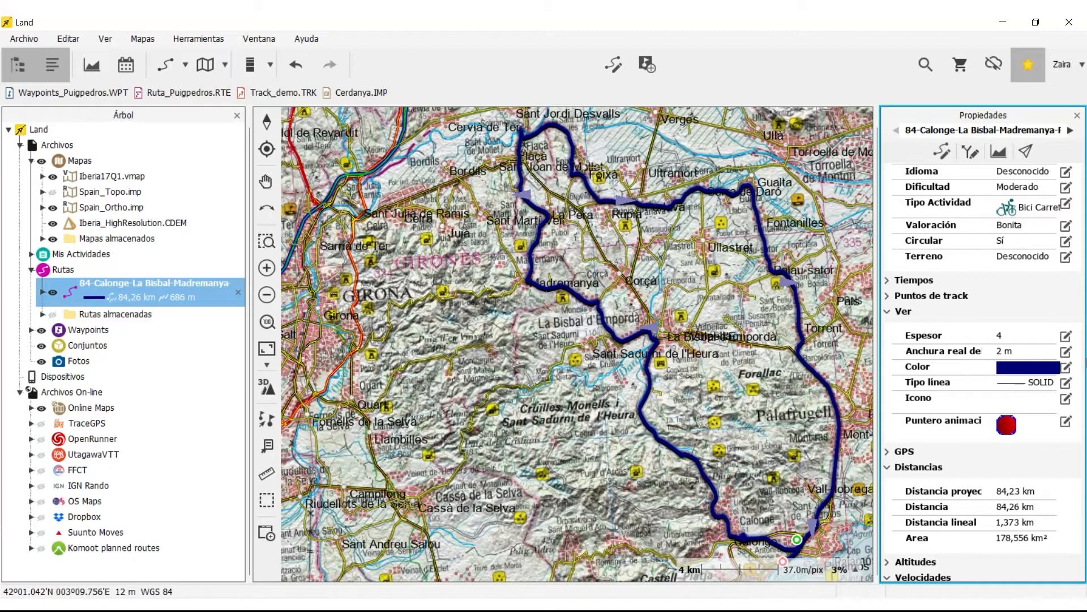
drag(1083, 361, 1083, 445)
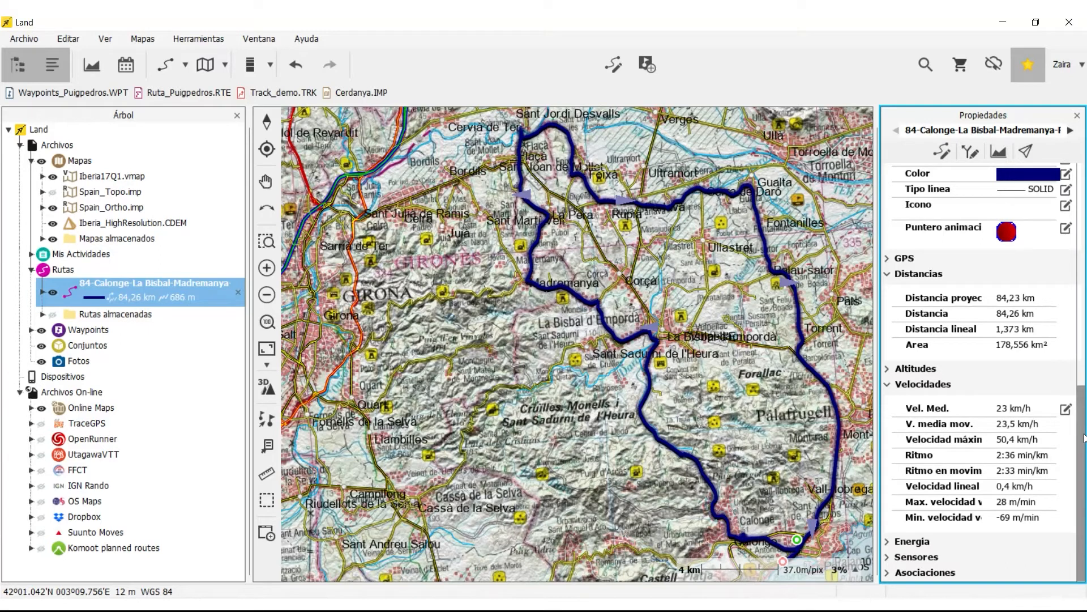
click(1078, 115)
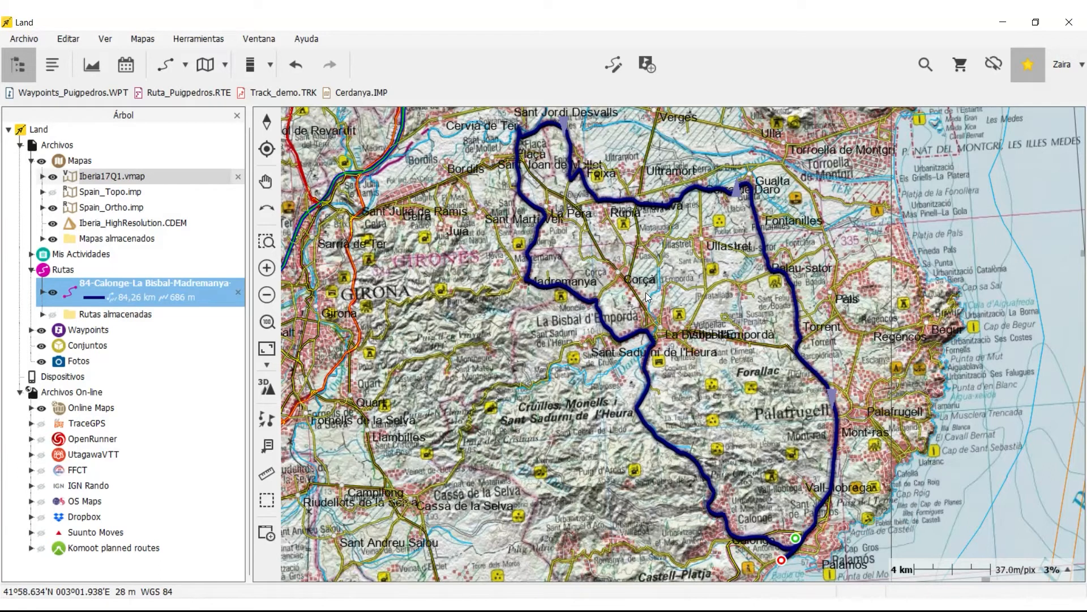
Step: Show the altitude graph of the 84-Calonge-La Bisbal-Madremanya track with the whole route in view on the map
scroll(648, 296, down, 1)
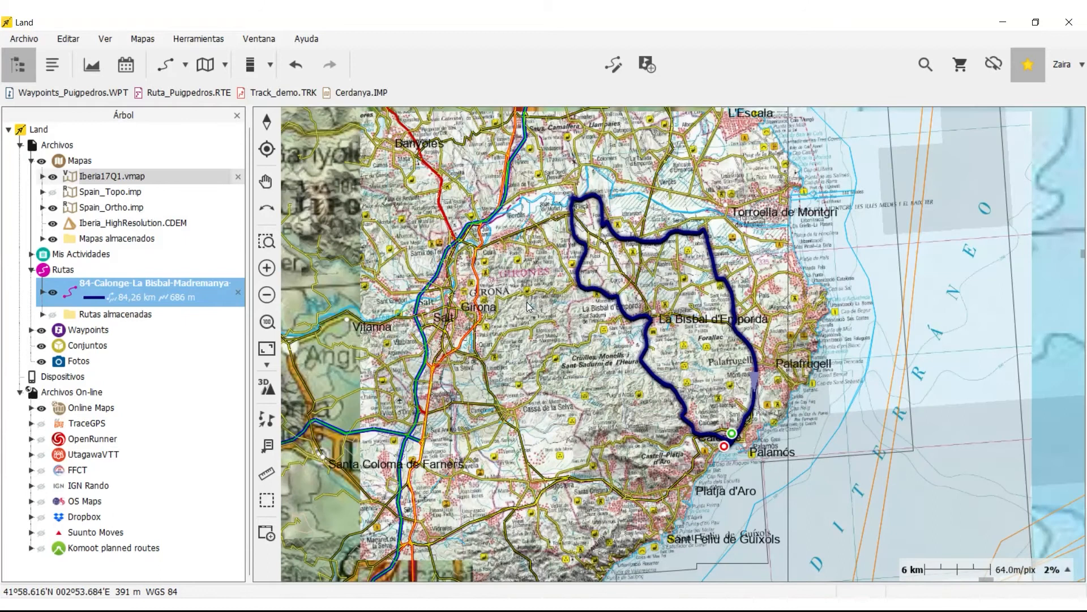
double_click(116, 289)
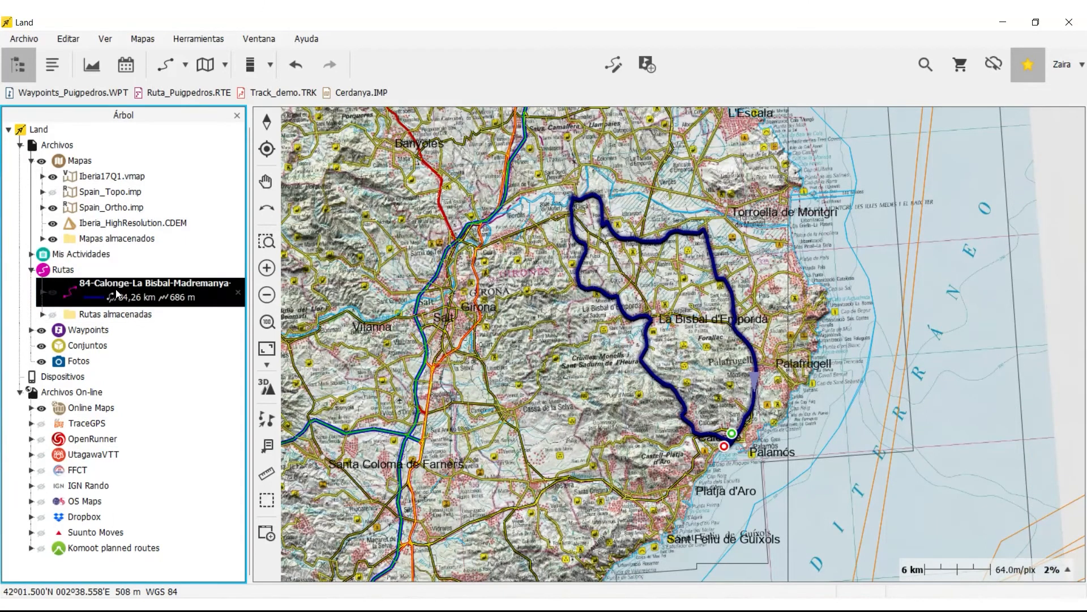
click(89, 66)
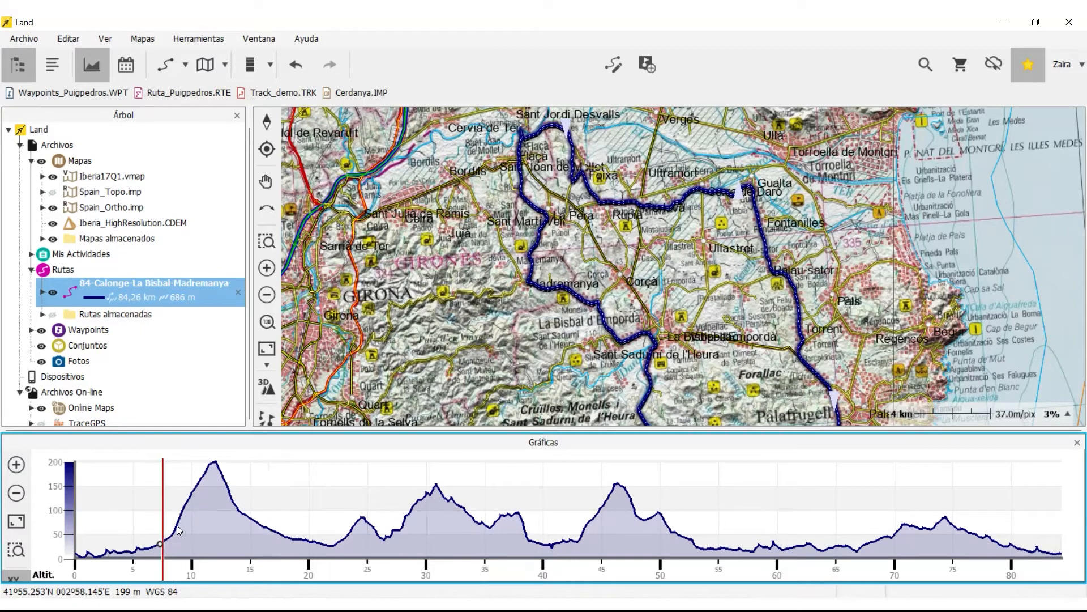
drag(473, 354, 427, 292)
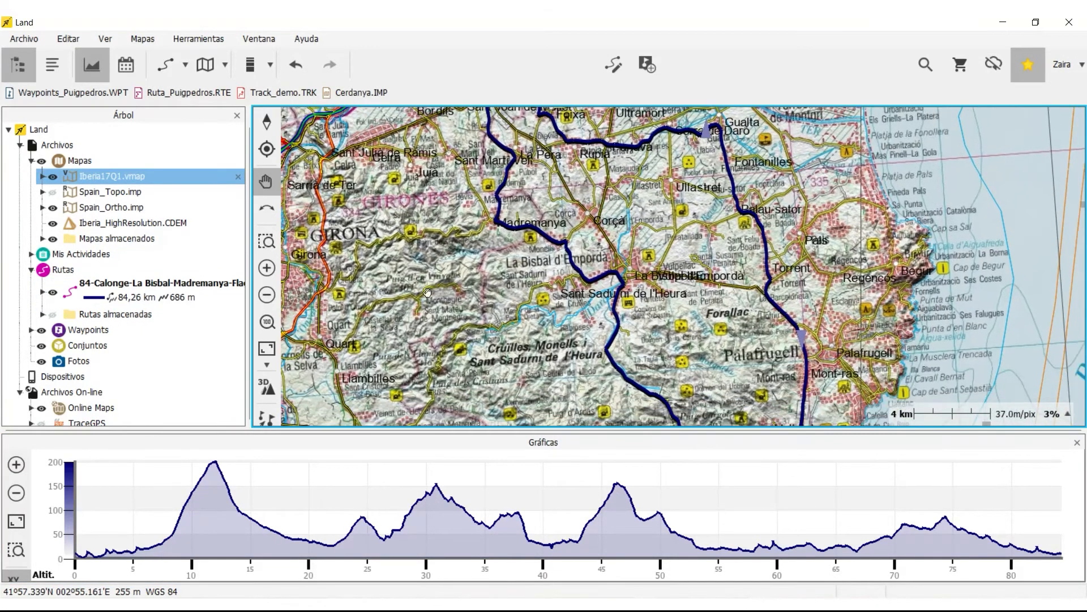
click(265, 298)
click(264, 297)
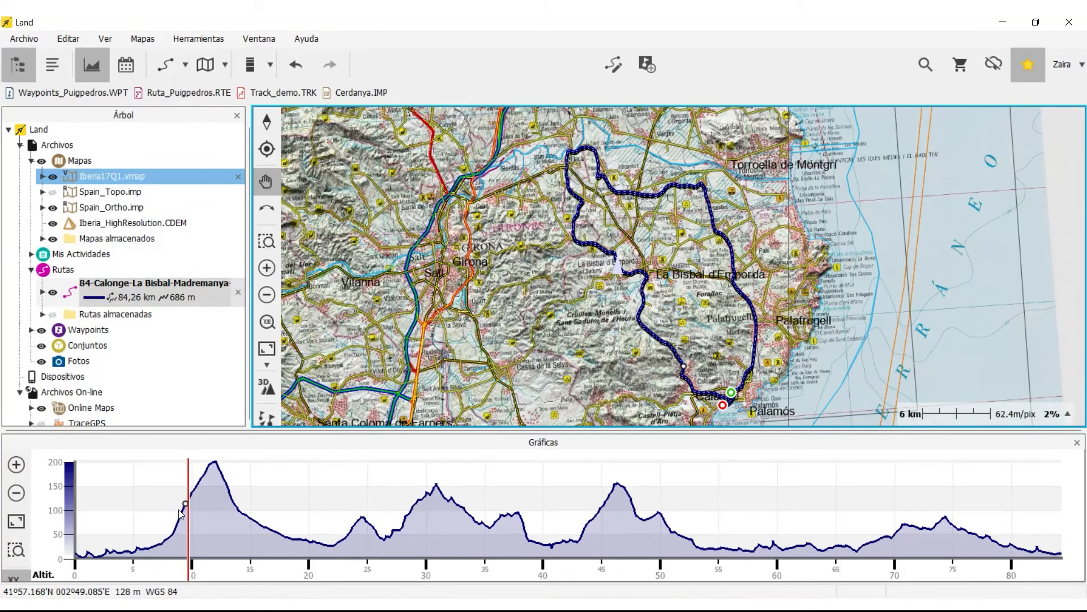
Step: Inspect the altitude profile at its first peak, about 11.7 km along, and its second peak, about 30.7 km along
click(216, 467)
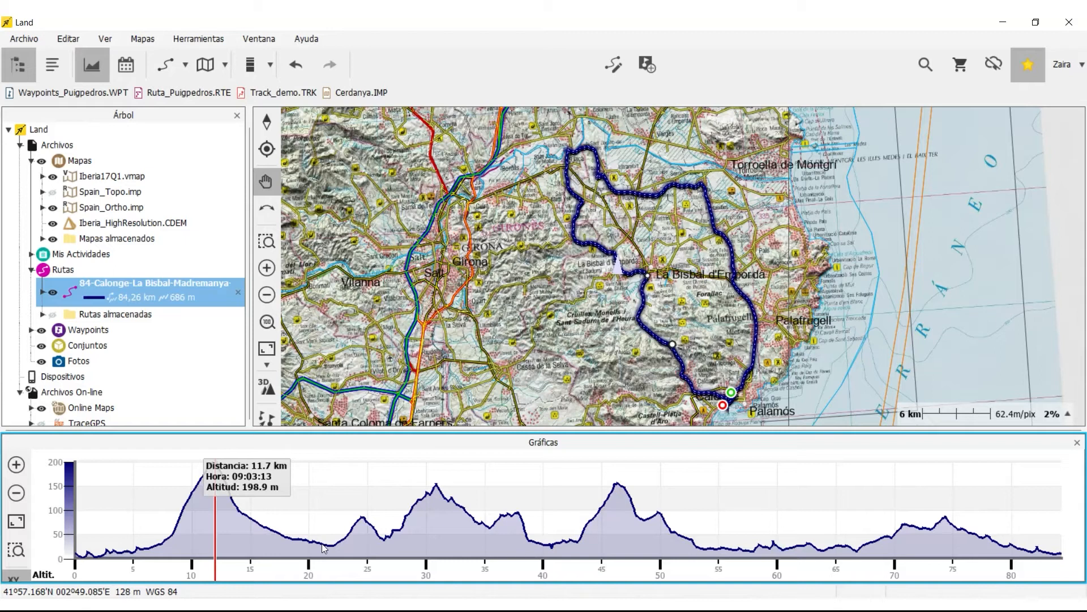
click(357, 533)
click(442, 489)
click(435, 485)
click(437, 485)
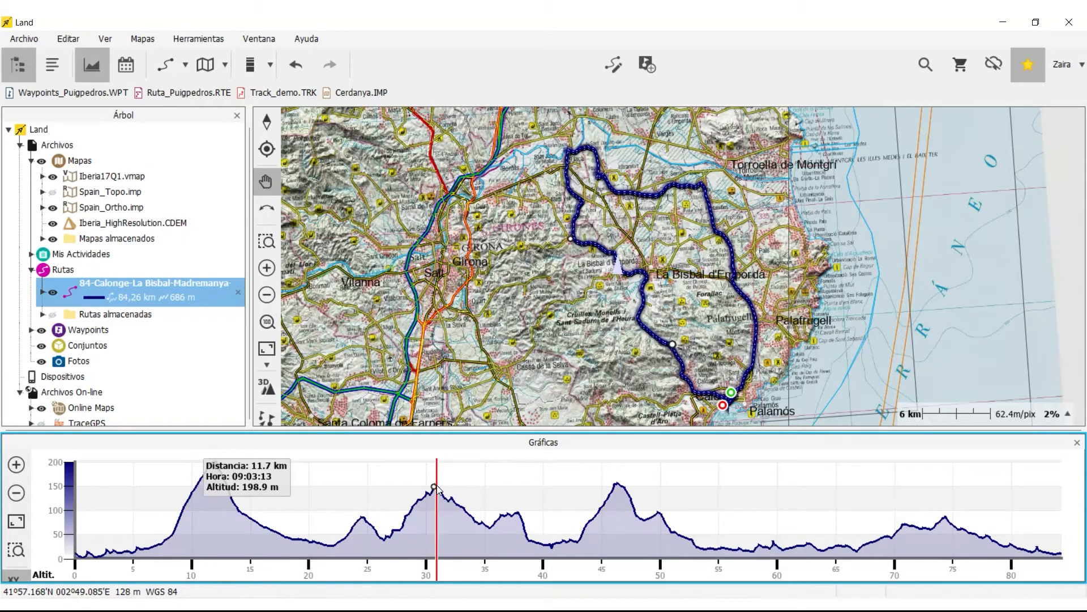
click(438, 490)
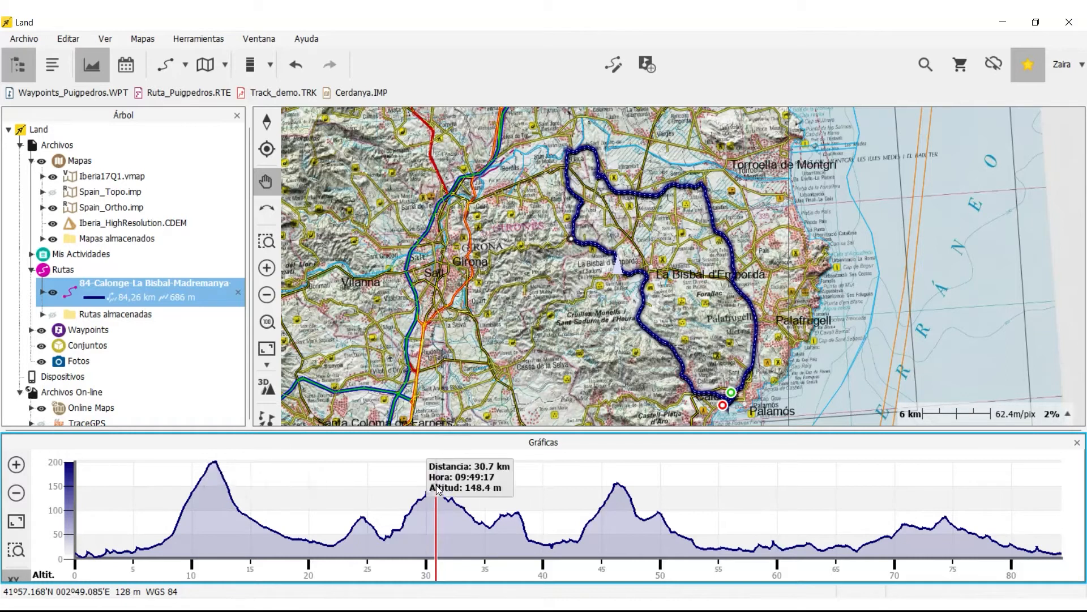
click(439, 487)
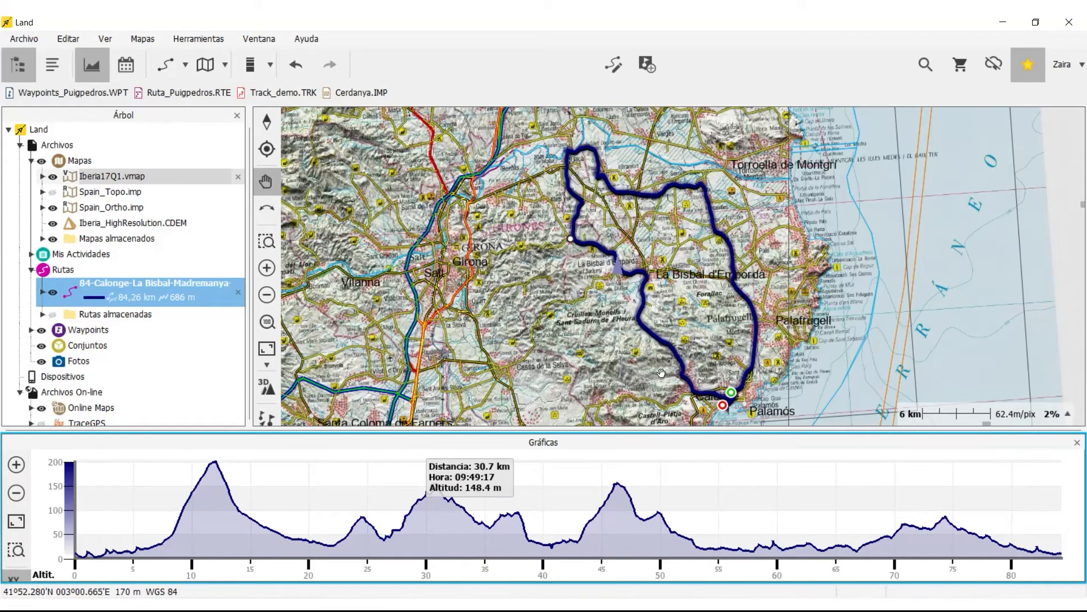
Step: Look up the altitude profile's first peak in the track's point list, and close the list and the graph
right_click(716, 230)
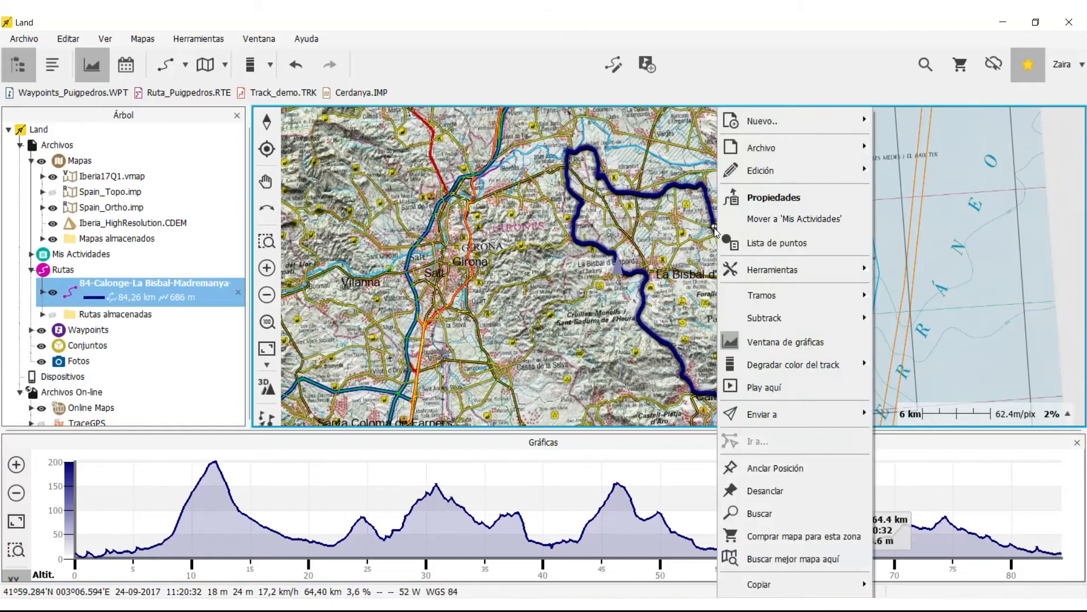
click(758, 244)
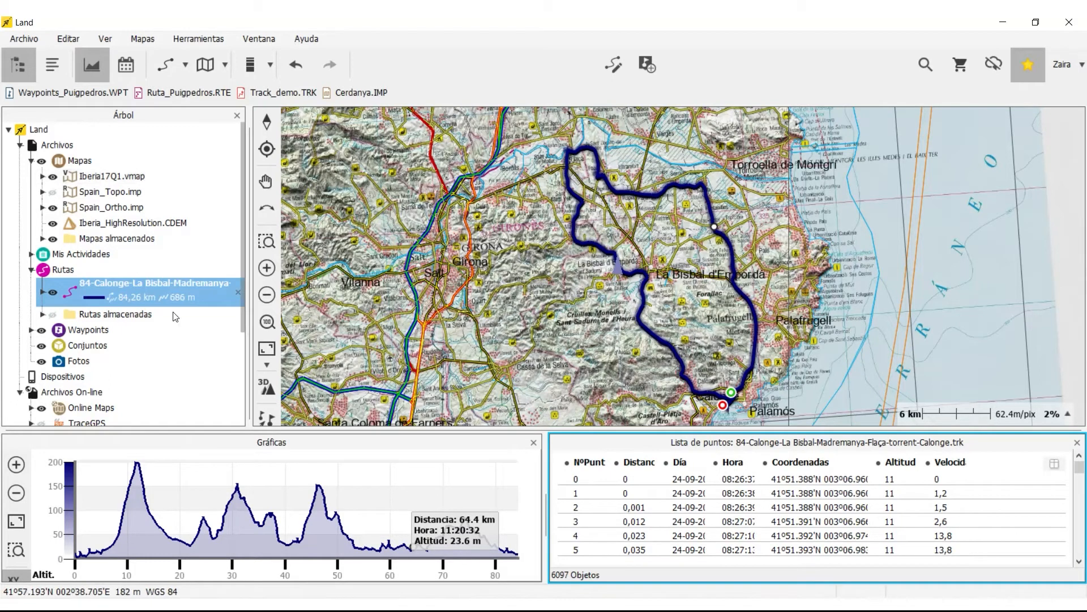
click(137, 467)
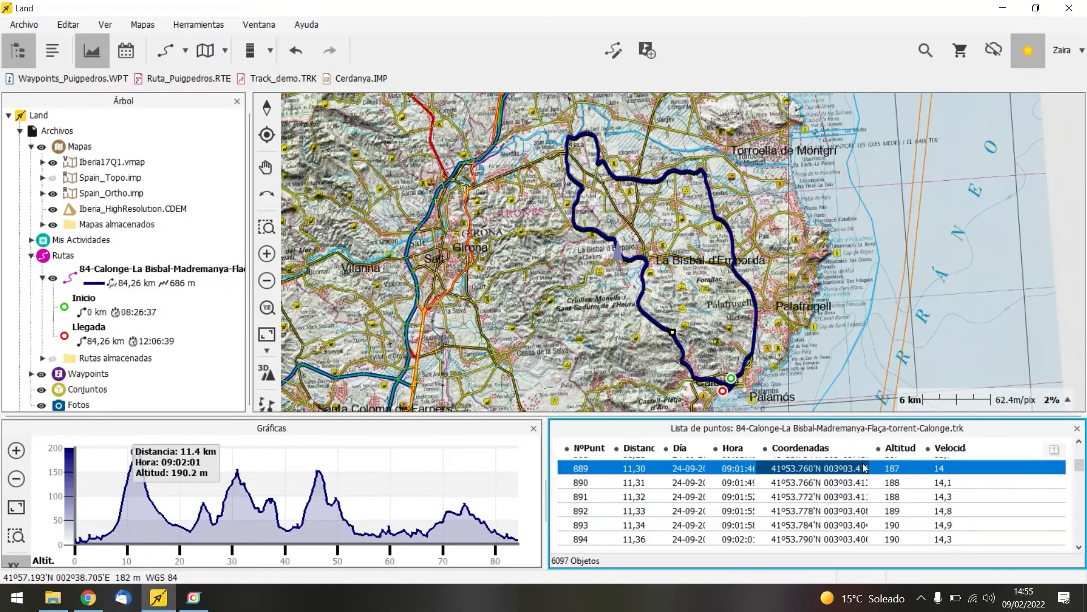
click(1077, 428)
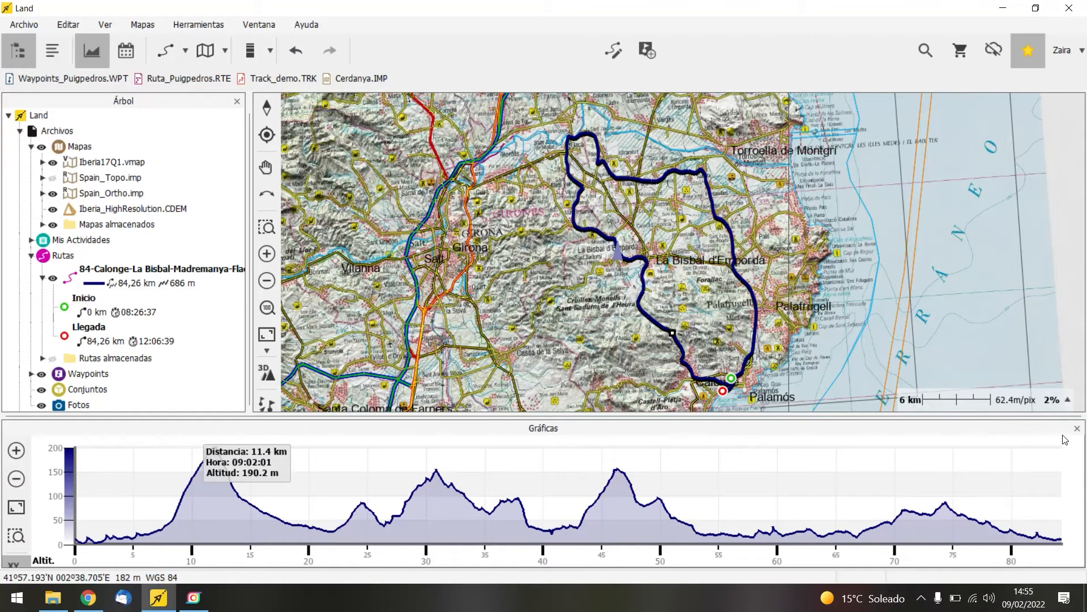
click(1075, 429)
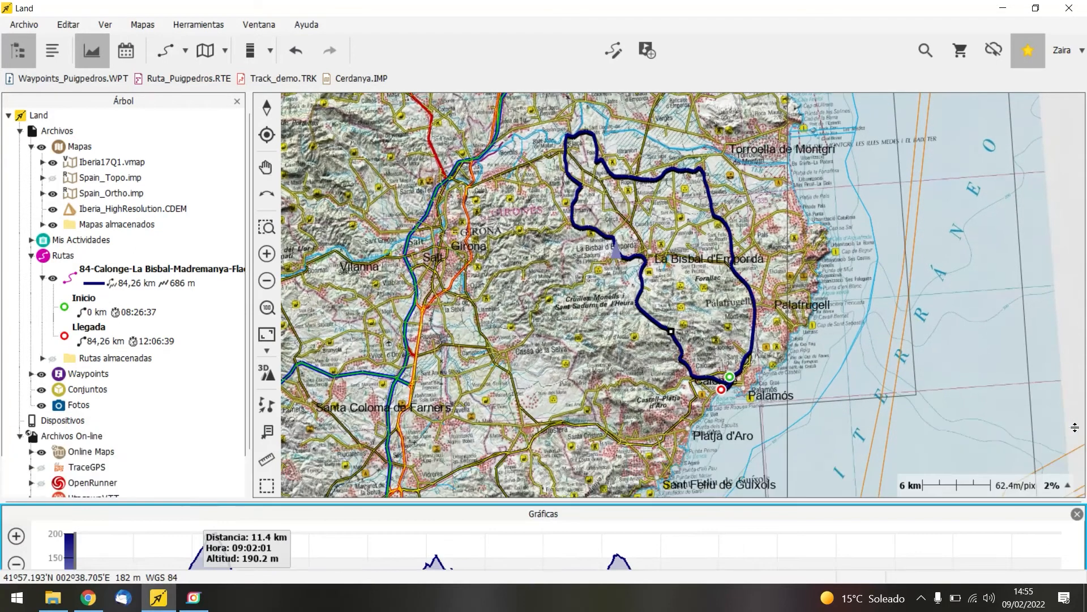
Step: Colour the 84-Calonge-La Bisbal-Madremanya track with an altitude gradient
double_click(146, 278)
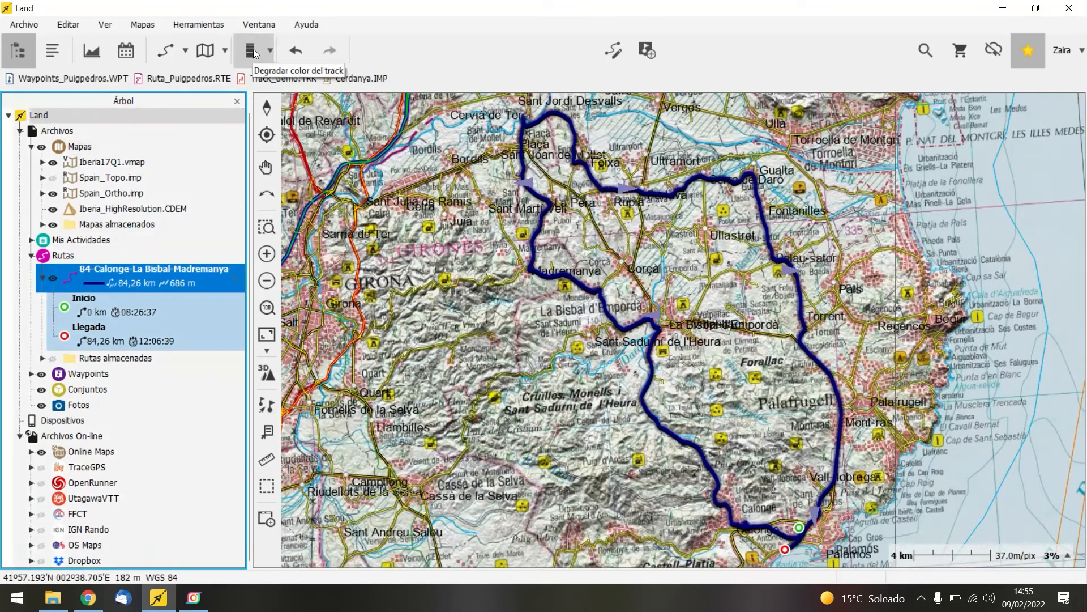
click(271, 51)
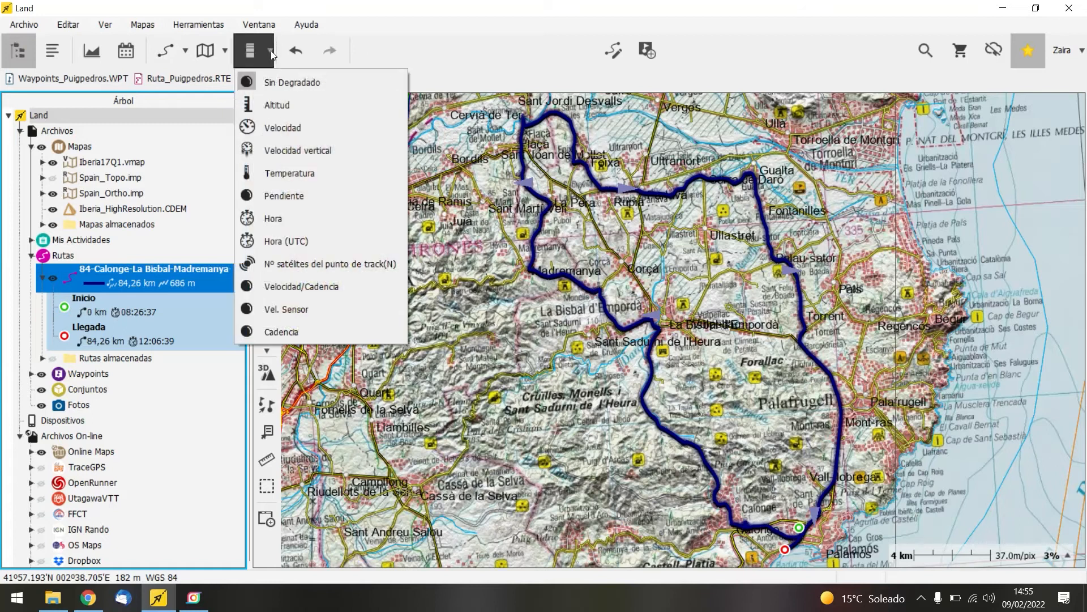
click(273, 104)
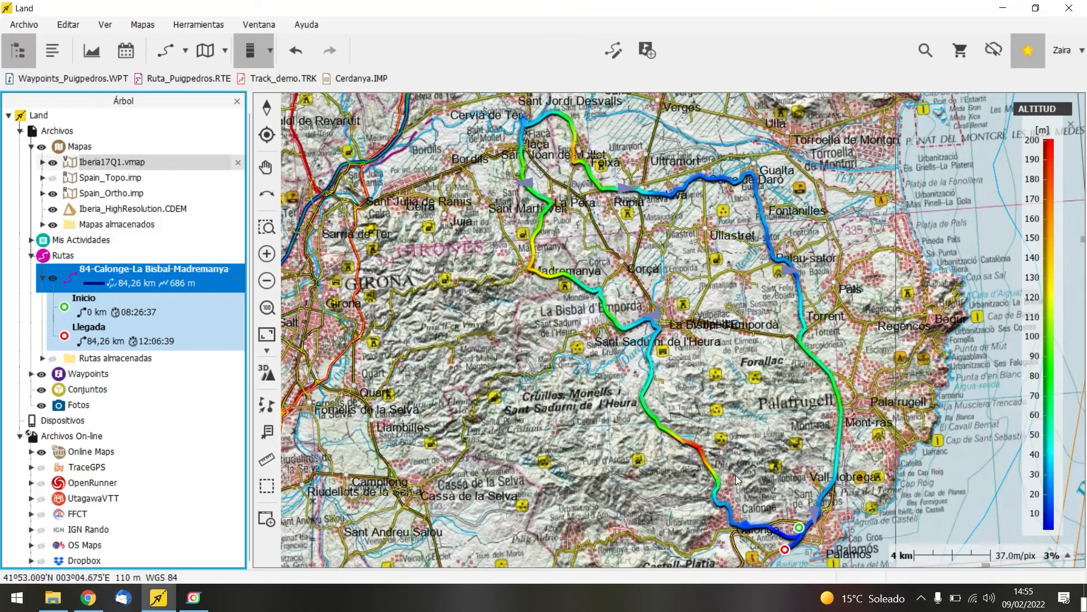
Step: Remove the altitude gradient from the track by choosing Sin Degradado
mouse_move(698, 456)
click(270, 50)
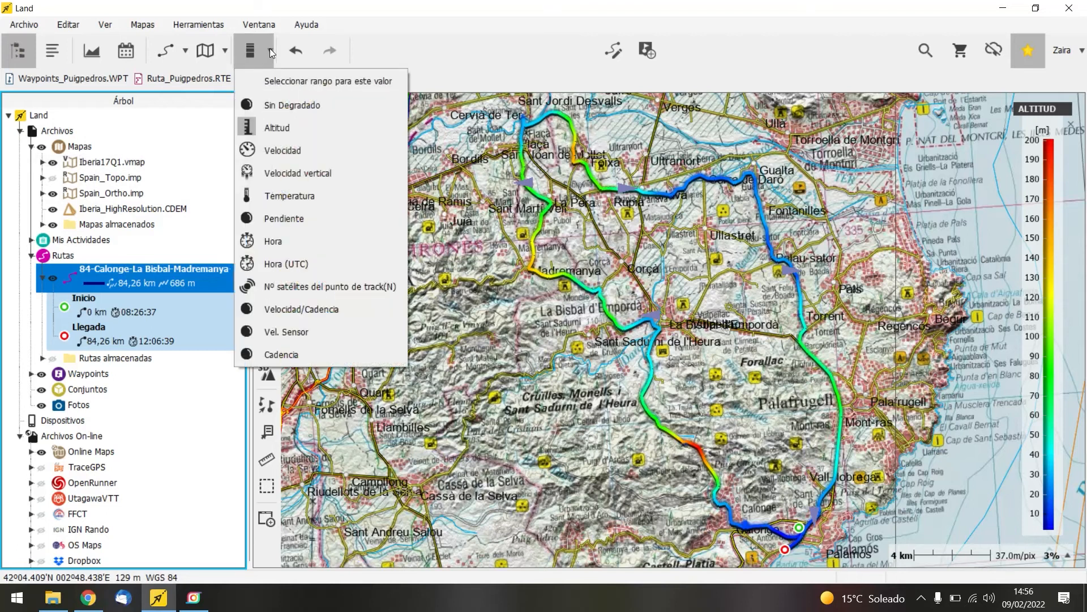
click(269, 108)
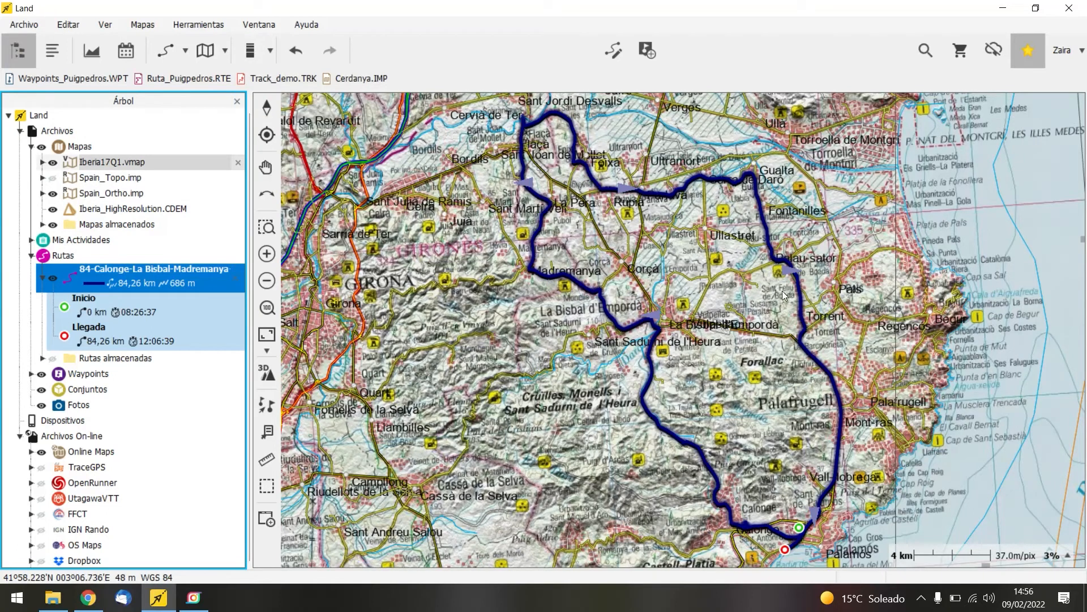
Step: Divide the 84-Calonge-La Bisbal-Madremanya track into automatic laps by distance
mouse_move(800, 309)
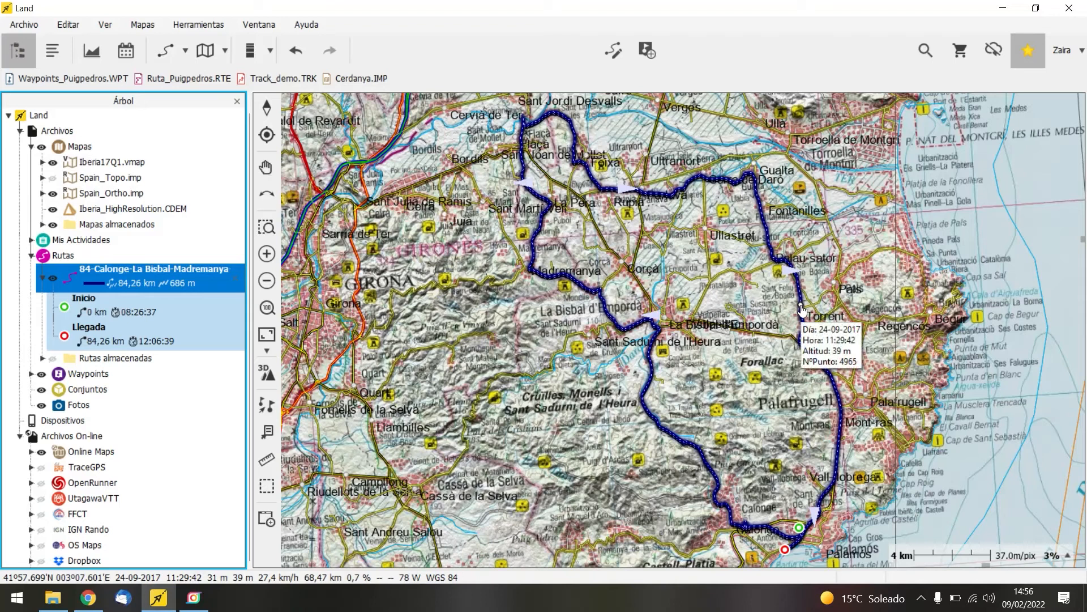
right_click(800, 308)
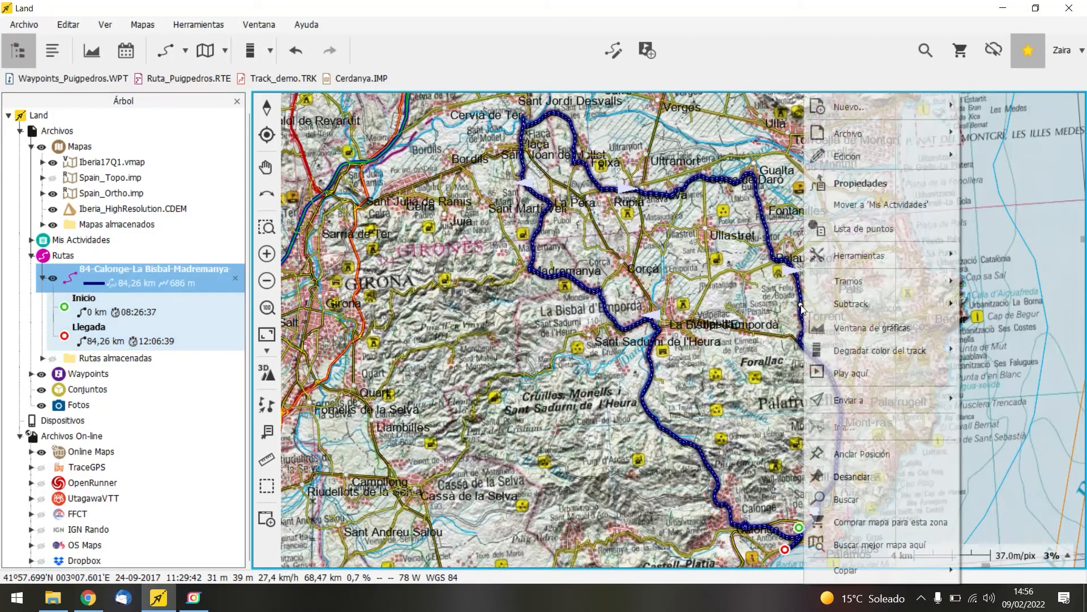
mouse_move(848, 285)
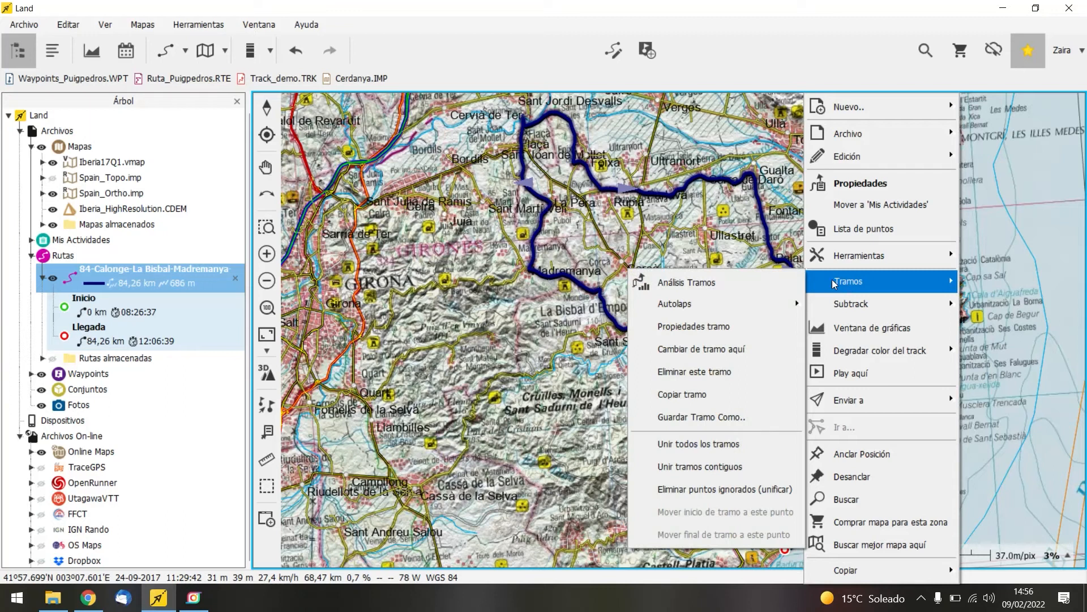
mouse_move(740, 306)
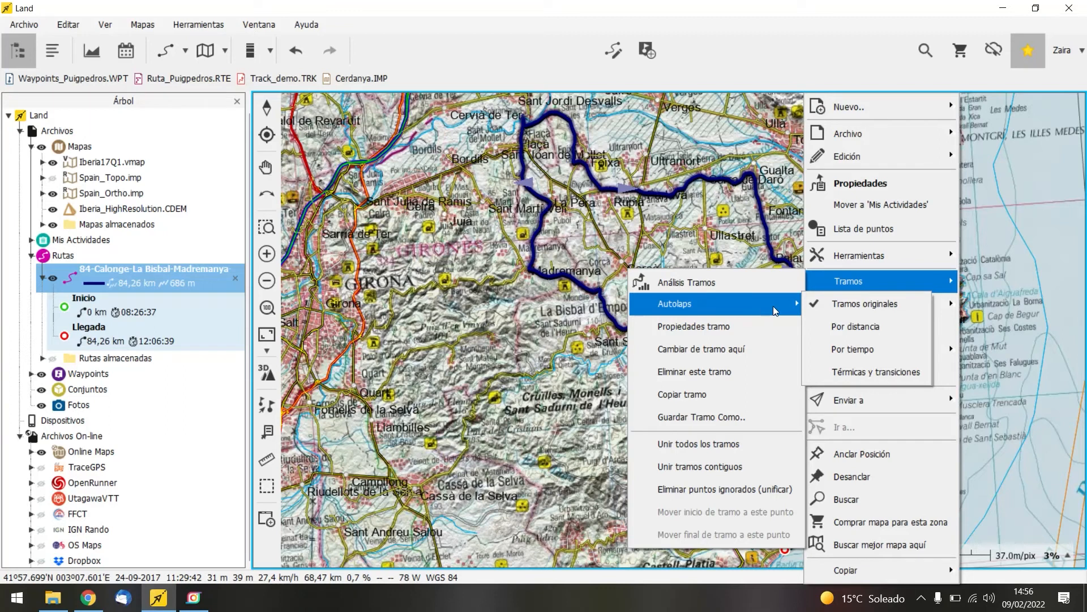
click(850, 328)
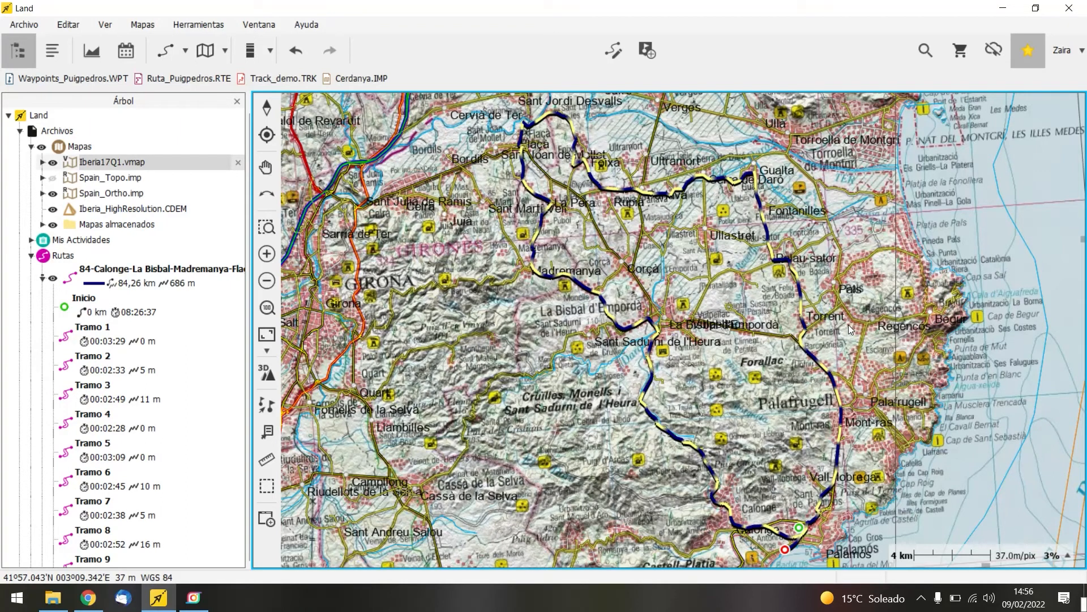
Step: Open the segment analysis (Análisis Tramos) for the track divided into laps
click(804, 327)
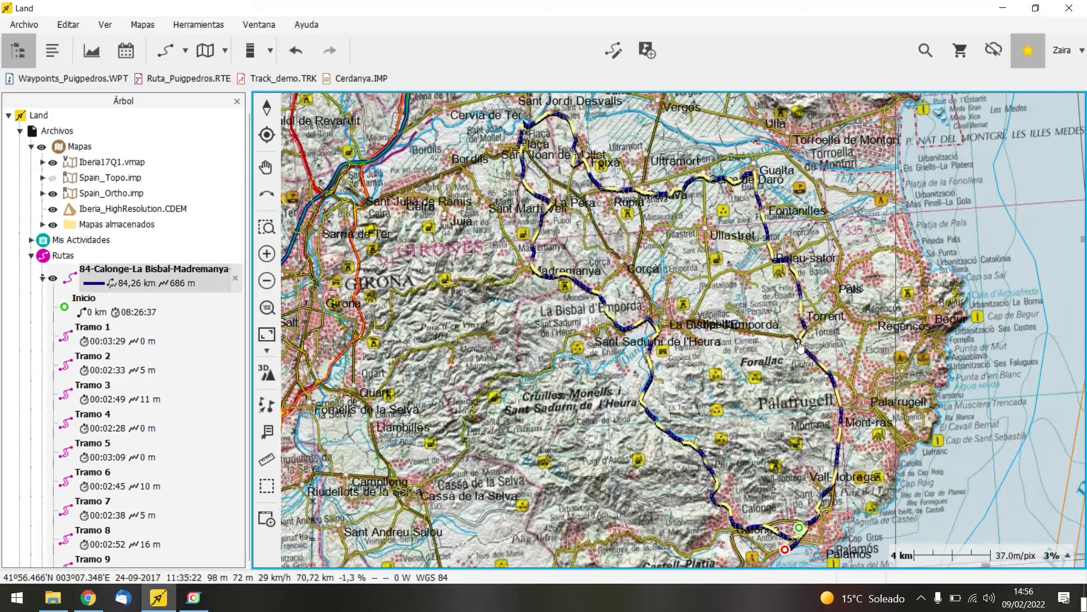
mouse_move(800, 296)
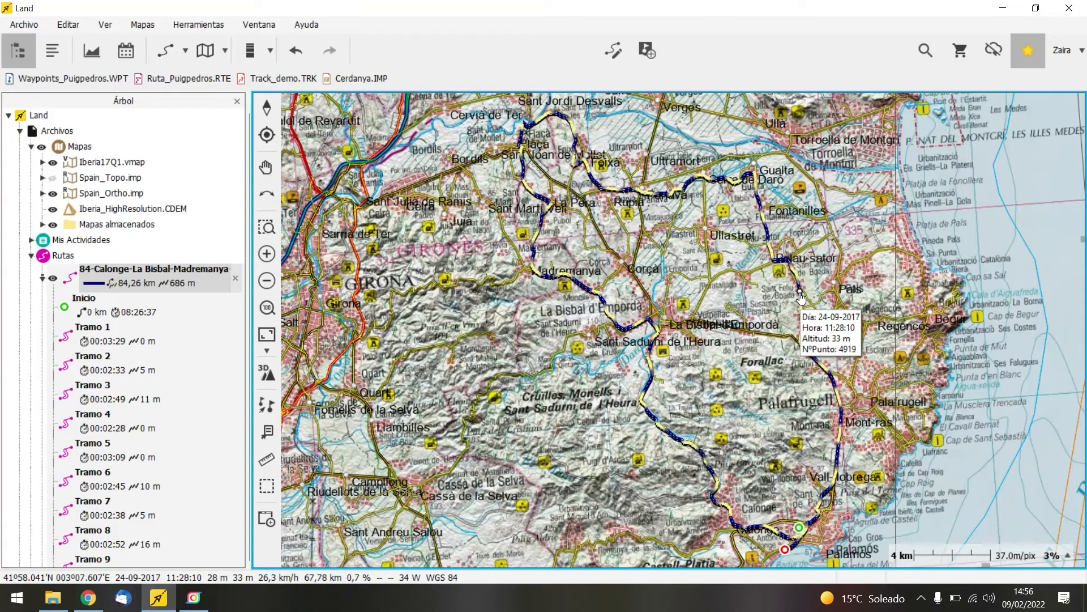
right_click(800, 297)
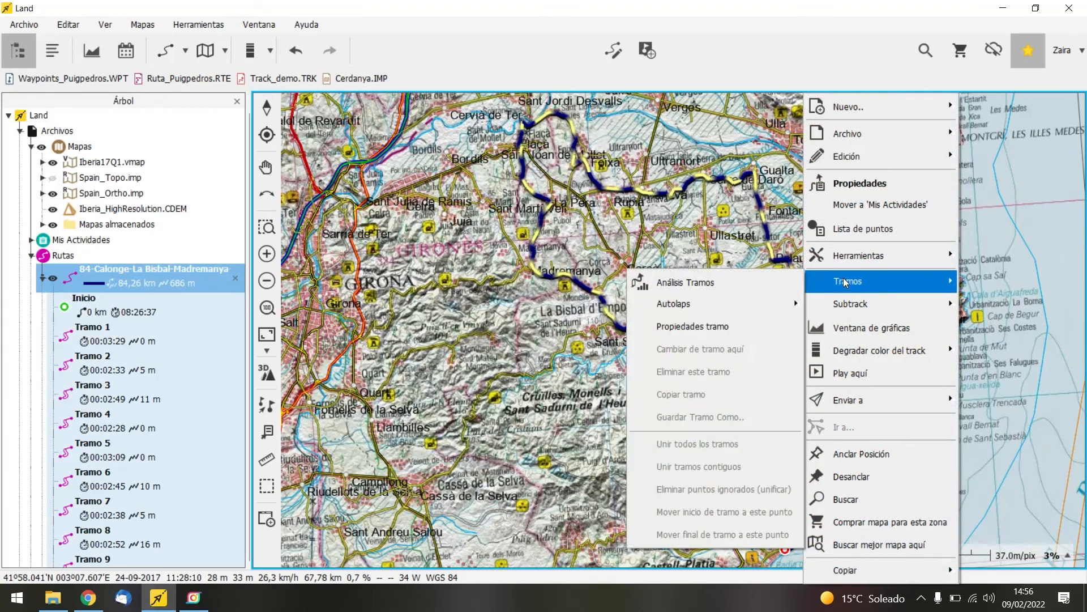
click(732, 282)
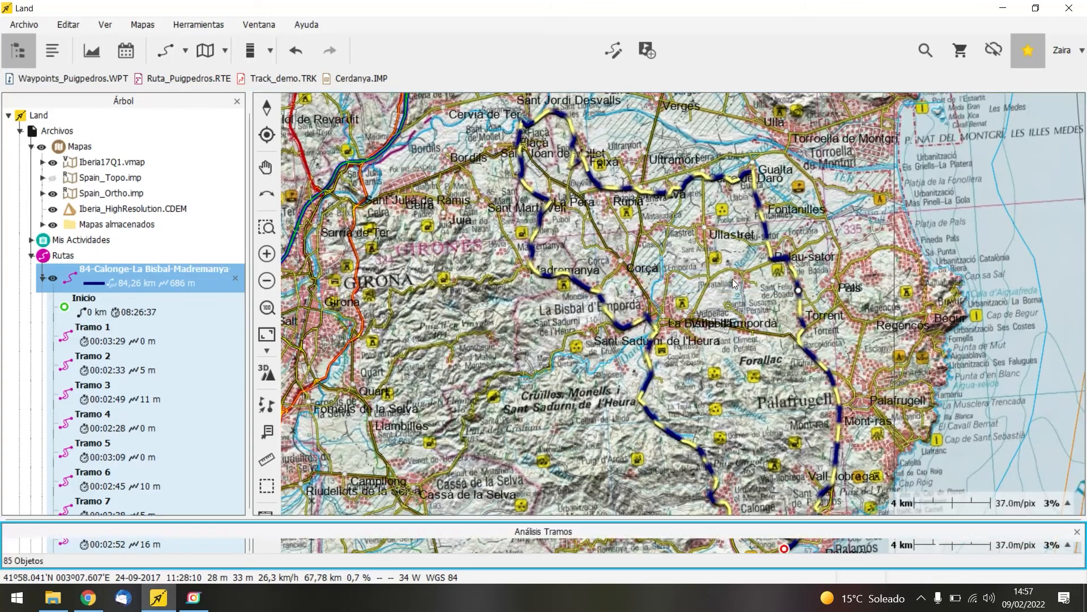